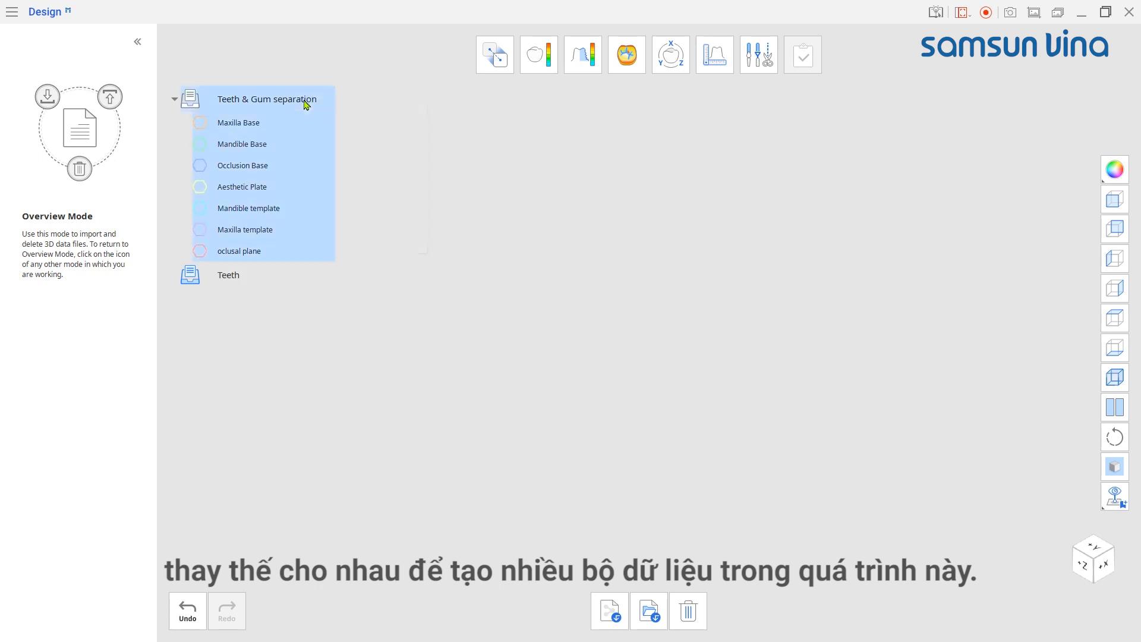
Step: Create three new data groups named Gum, Occ and Base
click(337, 170)
text(G)
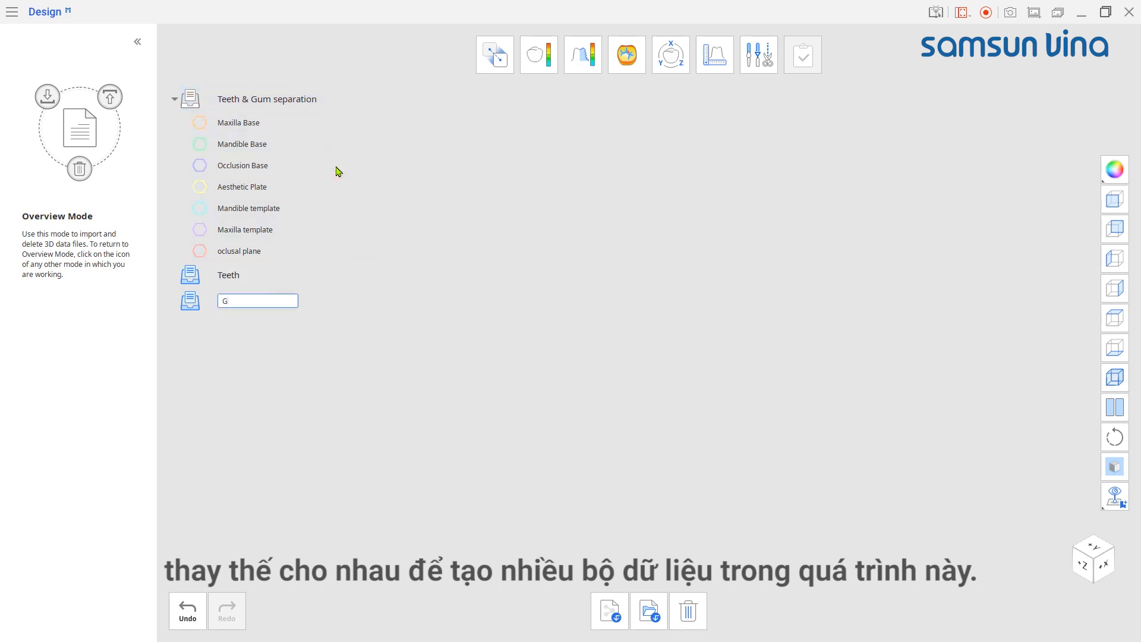
text(um)
right_click(337, 169)
click(344, 171)
text(Occ)
right_click(333, 148)
click(365, 164)
text(Base)
Step: Move Maxilla Base to the Base group, Aesthetic Plate and oclusal plane to Occ, and Maxilla template to Teeth
right_click(294, 123)
mouse_move(386, 212)
click(431, 262)
right_click(295, 168)
mouse_move(404, 257)
click(431, 288)
right_click(286, 215)
mouse_move(404, 304)
click(430, 336)
right_click(289, 186)
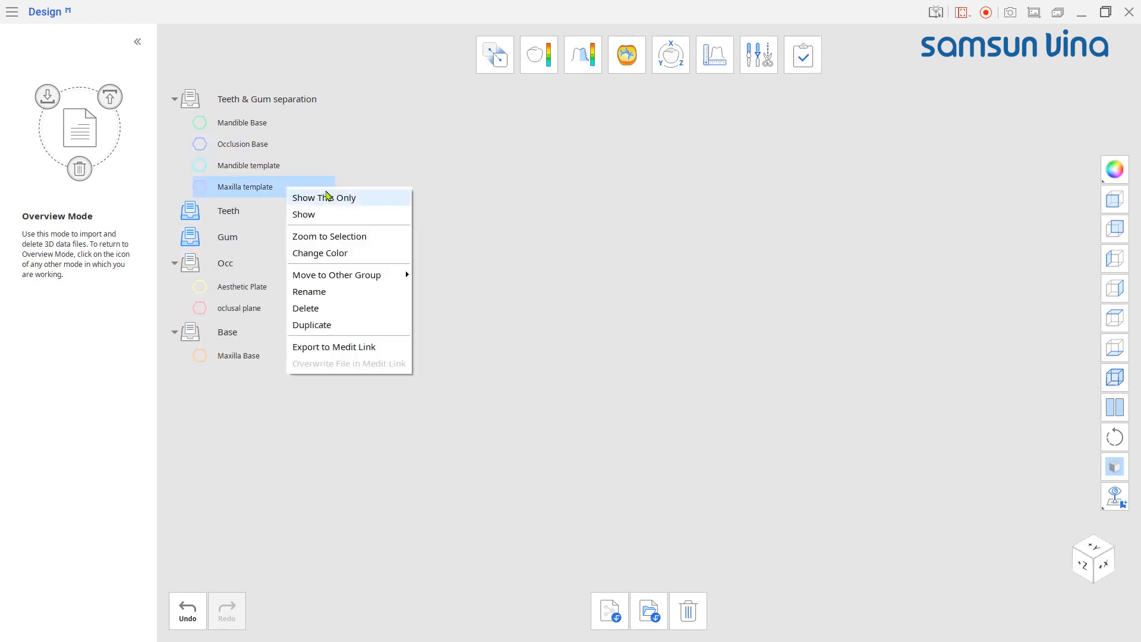
click(428, 273)
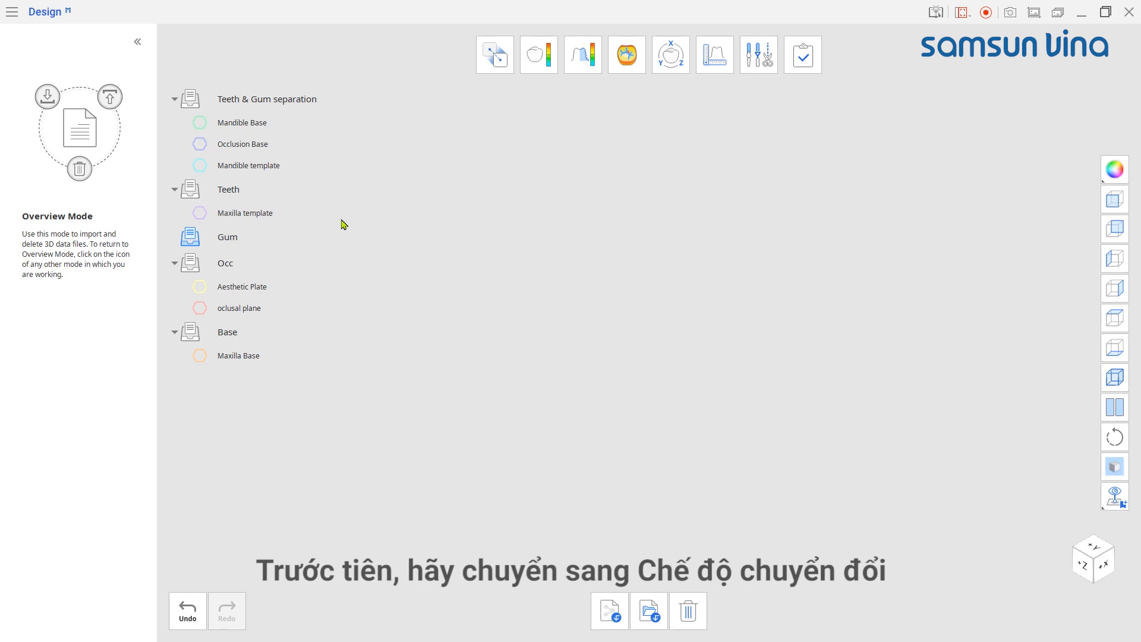
Step: Load the oclusal plane for transforming and show the Aesthetic Plate semi-transparent as a reference
click(686, 68)
click(351, 300)
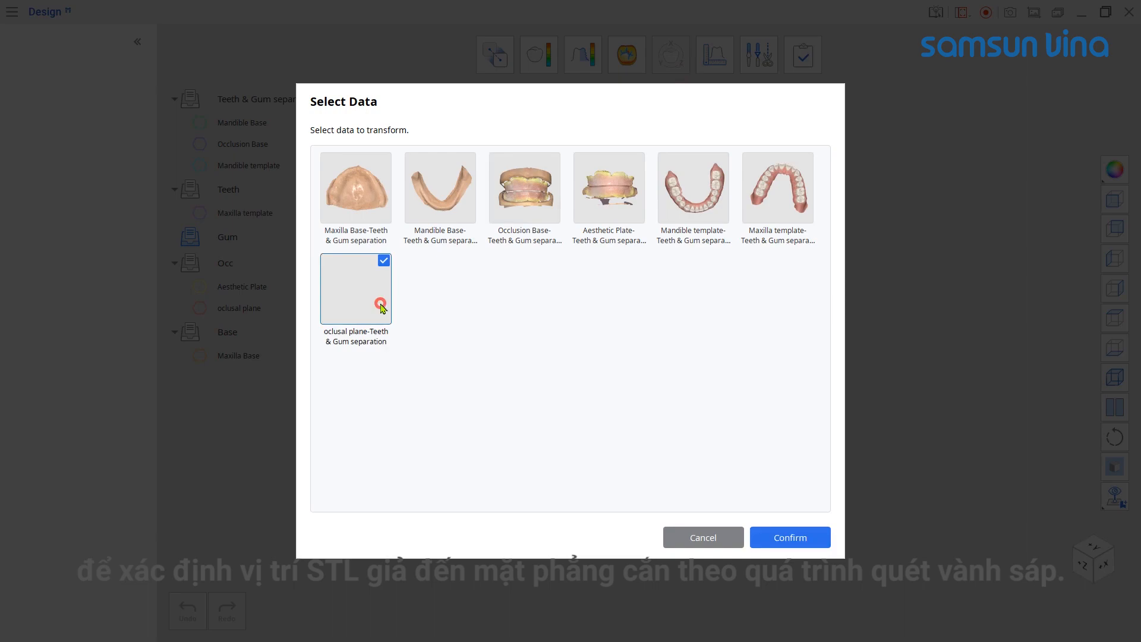
click(775, 538)
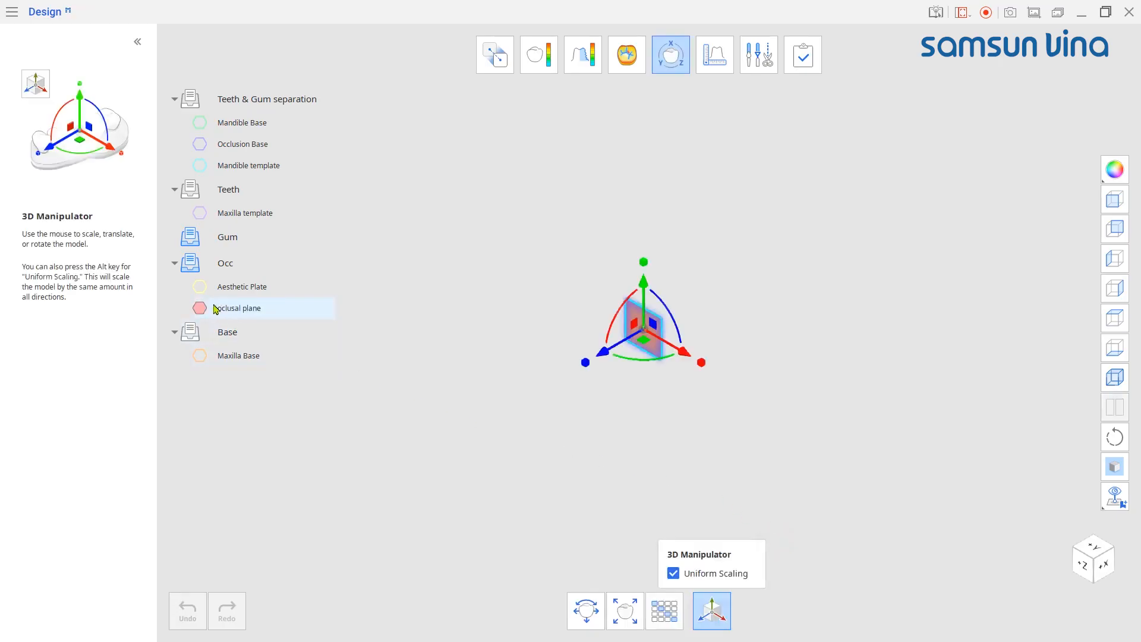
click(199, 286)
mouse_move(263, 288)
drag(267, 289, 228, 288)
Step: Uniformly enlarge the oclusal plane to span the Aesthetic Plate, align it with the wax rim's bite line and restore the plate's opacity
right_drag(561, 324, 617, 307)
drag(617, 308, 607, 401)
right_drag(608, 401, 623, 489)
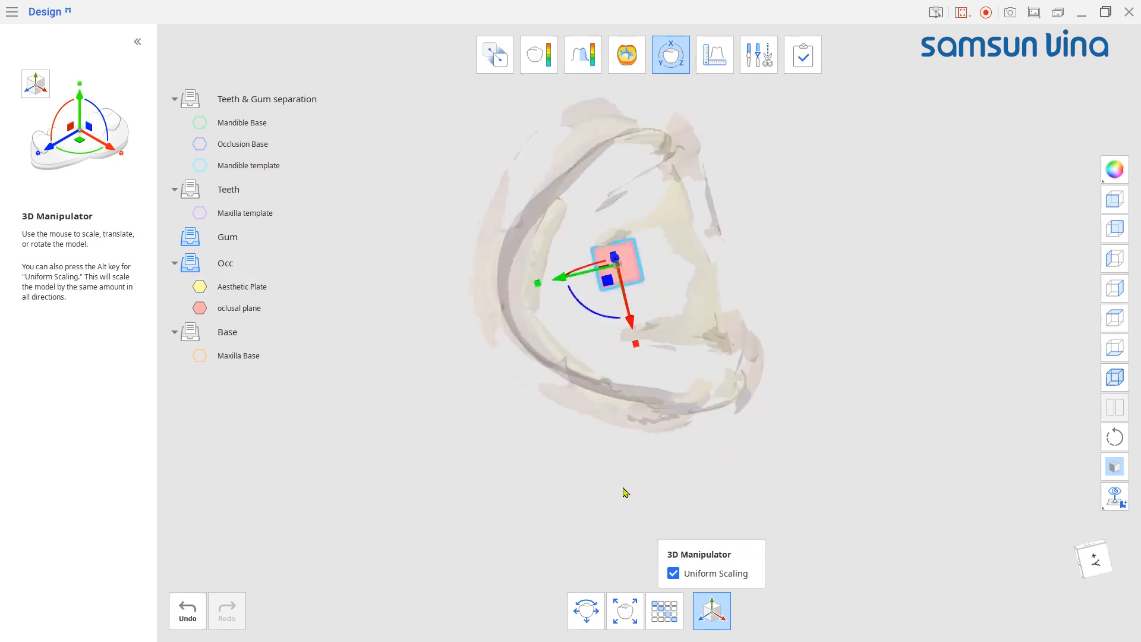
drag(677, 450, 692, 436)
drag(636, 343, 648, 385)
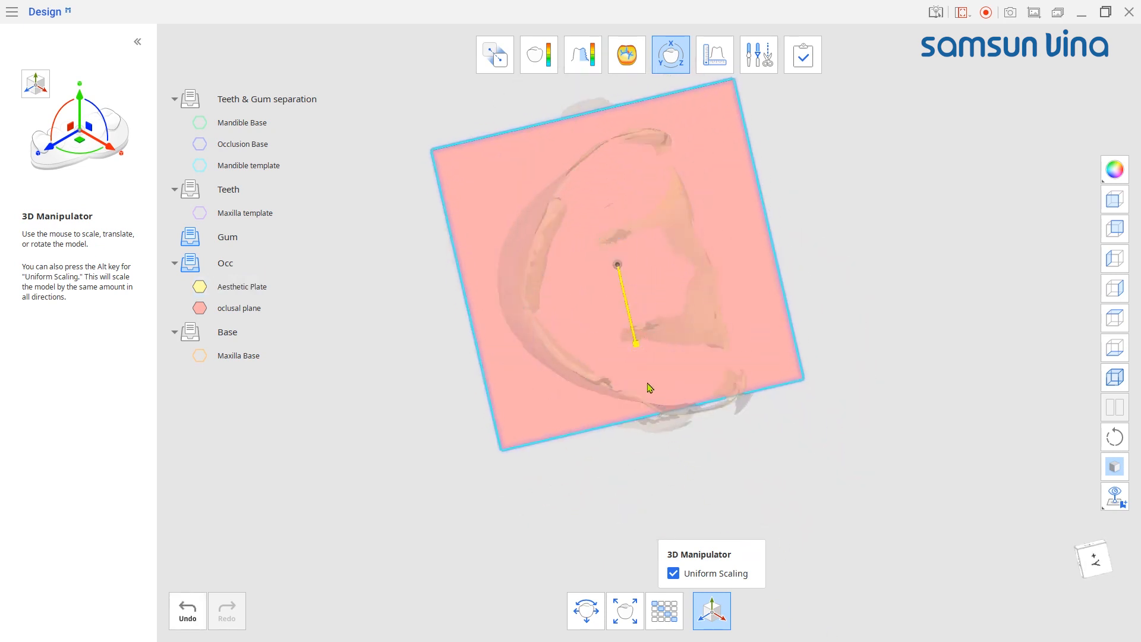
right_drag(633, 389, 593, 496)
drag(230, 288, 271, 288)
mouse_move(775, 429)
right_down()
mouse_move(791, 439)
mouse_move(769, 425)
right_up()
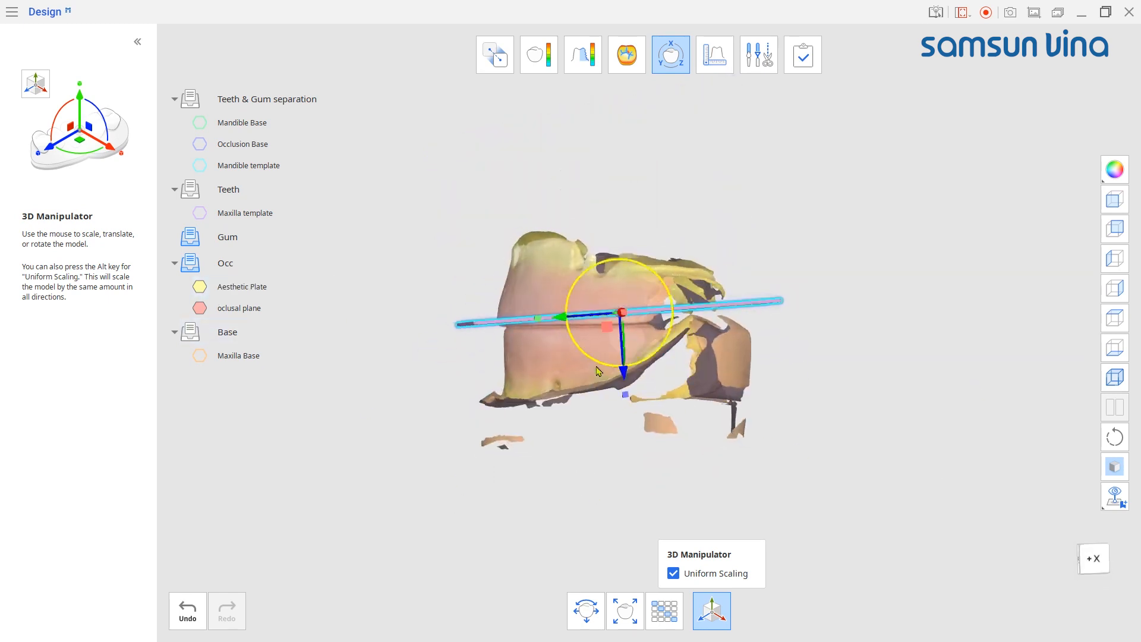
right_drag(618, 372, 669, 199)
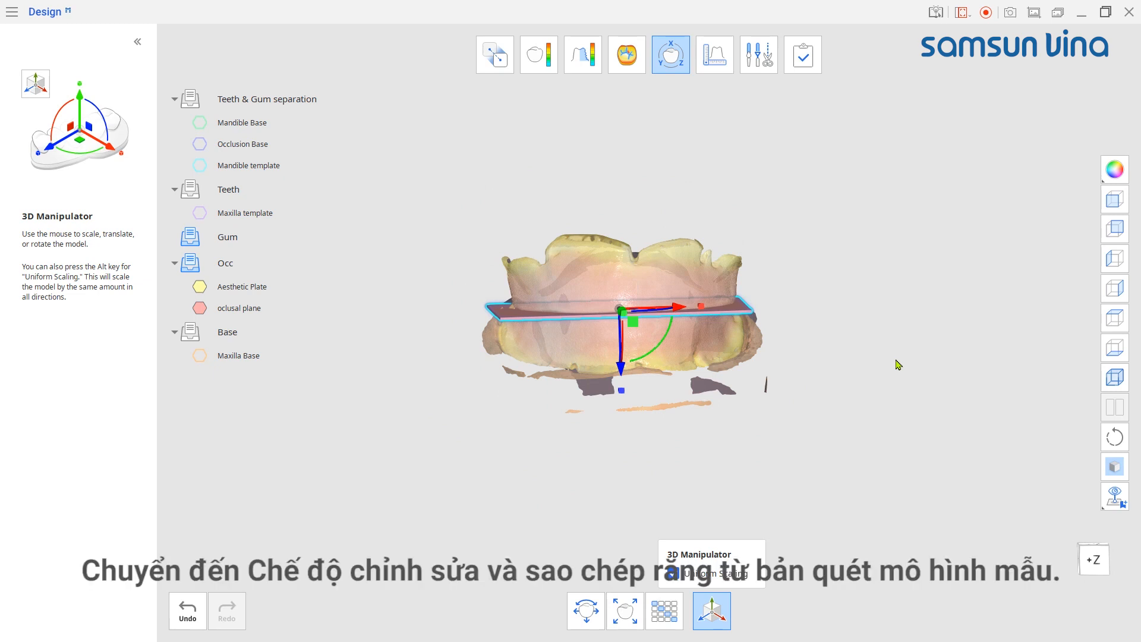
Step: Hide the Occ group and show only the Maxilla template in Edit mode, viewed from the occlusal side
click(190, 268)
click(758, 55)
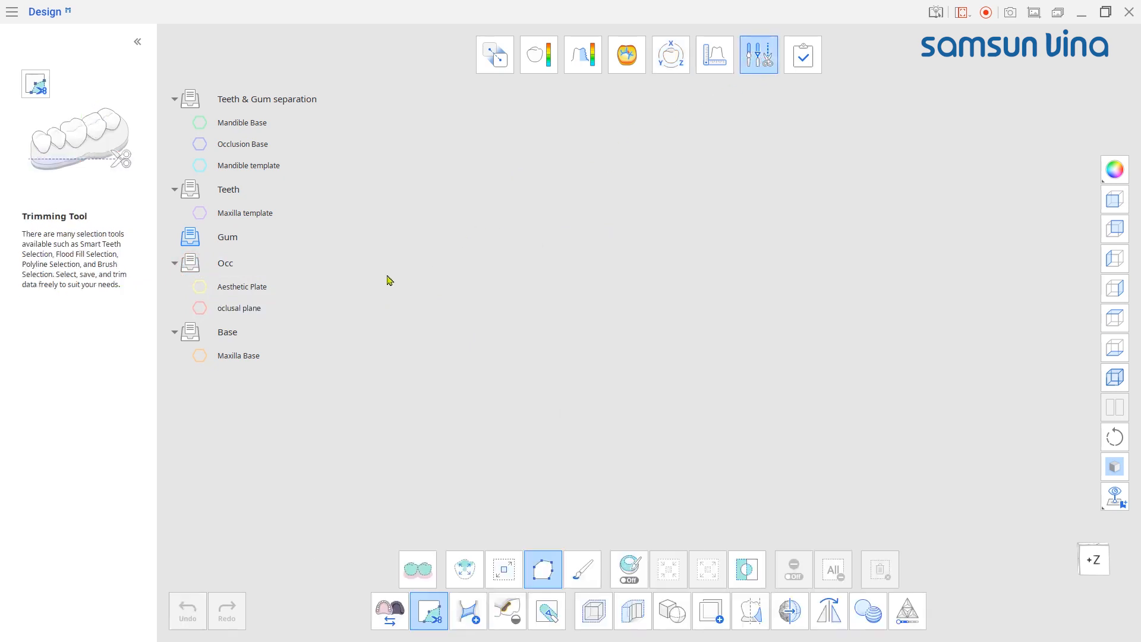
click(200, 213)
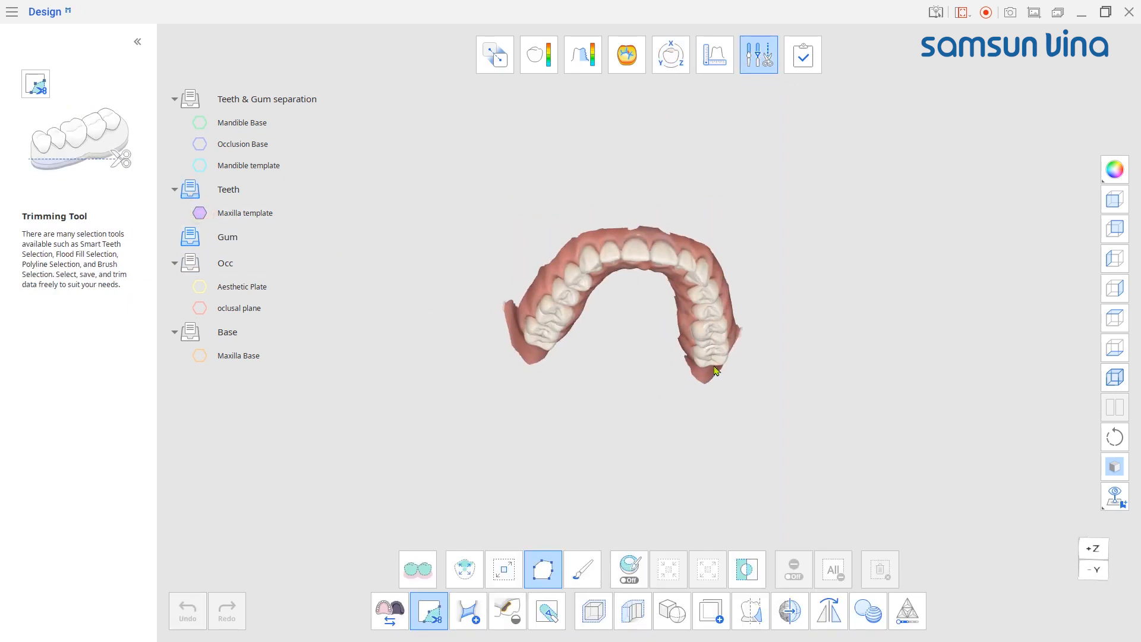
scroll(660, 392, up, 3)
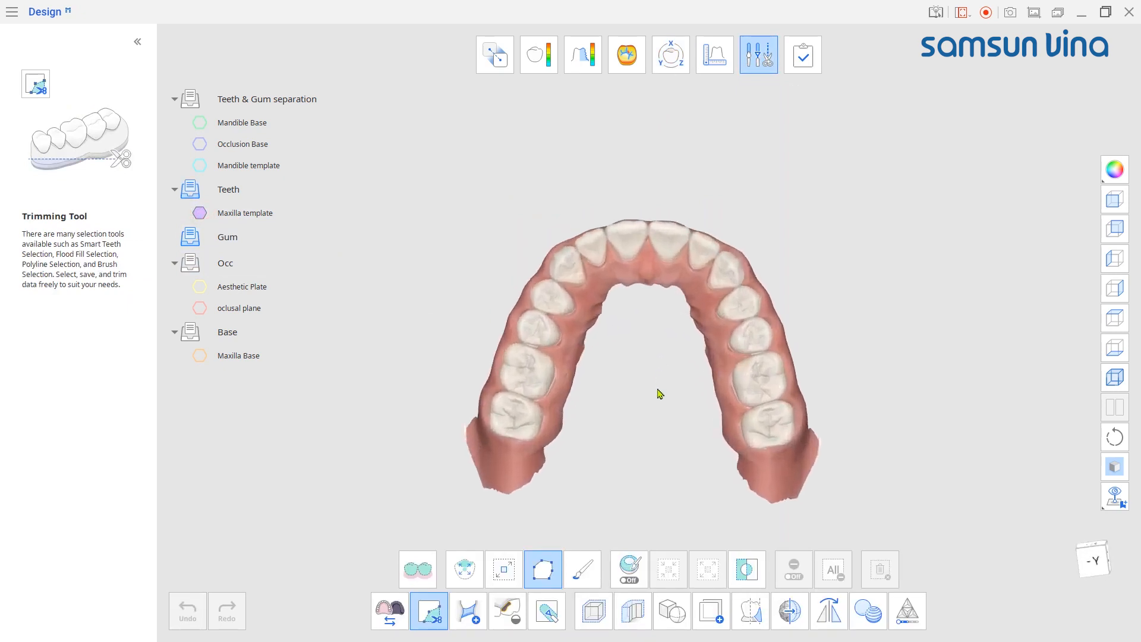
Step: Duplicate all the teeth of the Maxilla template, picked with Smart Teeth Selection, as a new mesh named Teeth Base
click(717, 610)
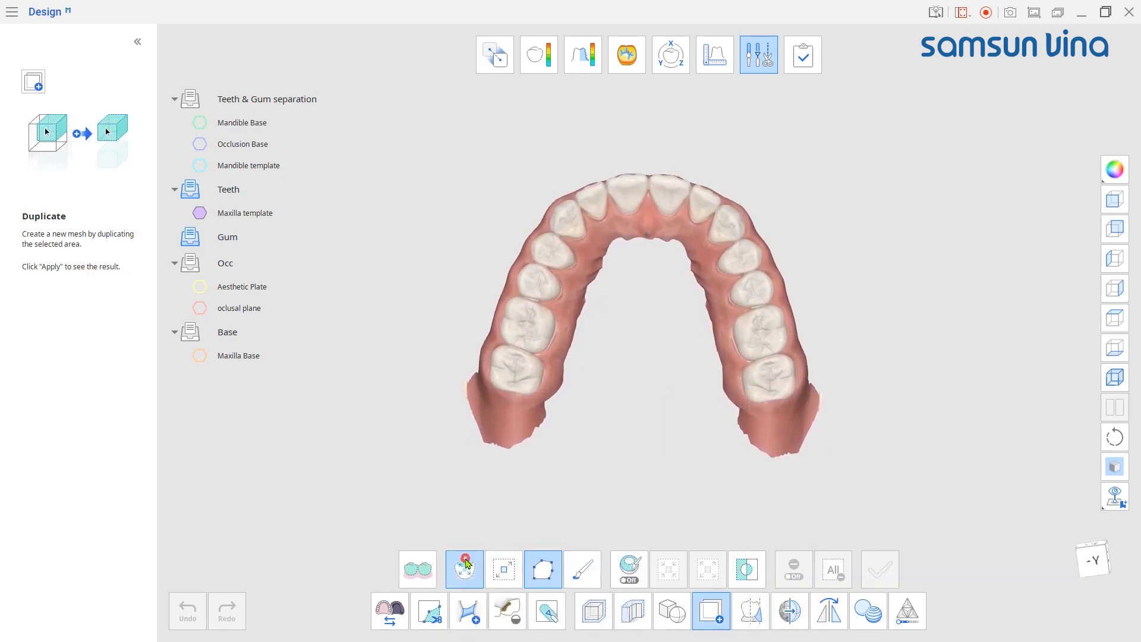
click(465, 566)
mouse_move(773, 383)
mouse_down()
mouse_move(772, 345)
mouse_move(713, 208)
mouse_move(594, 202)
mouse_move(526, 318)
mouse_move(515, 372)
mouse_up()
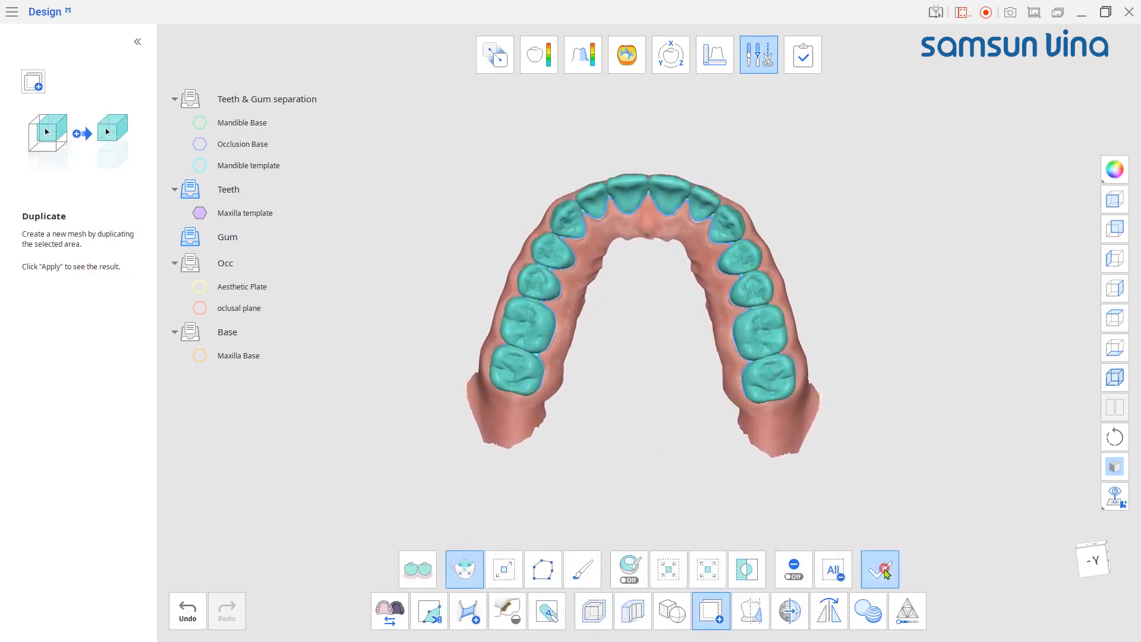
click(880, 569)
text(Teeth Base)
key(Return)
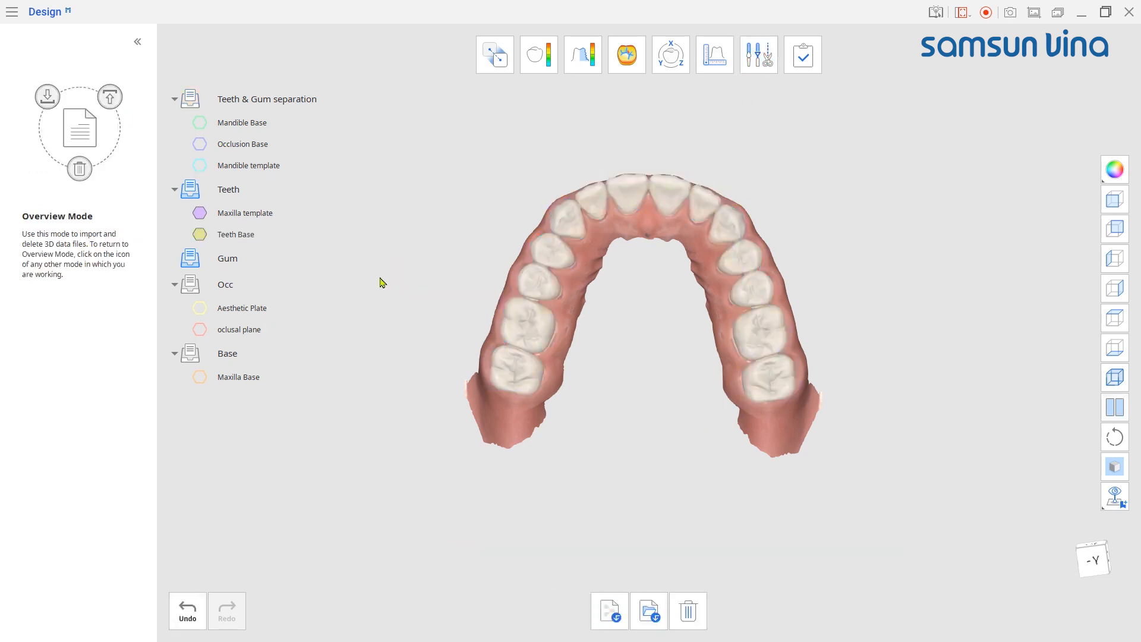
Step: Show Teeth Base alone in its assigned solid colour and load it for transforming
click(1120, 166)
click(1087, 228)
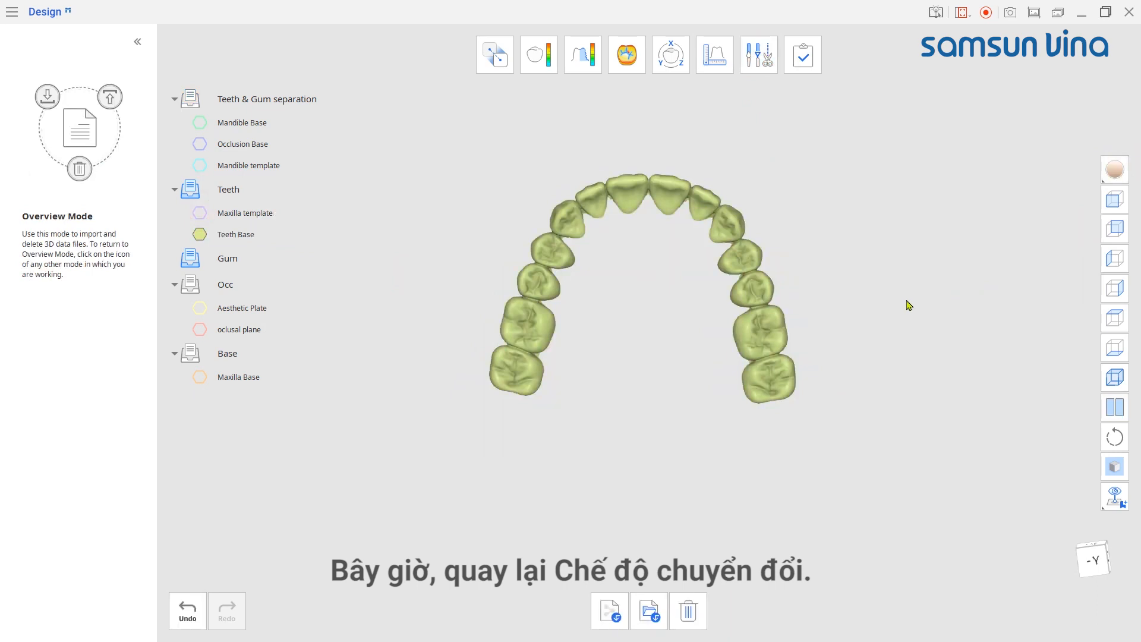
click(669, 55)
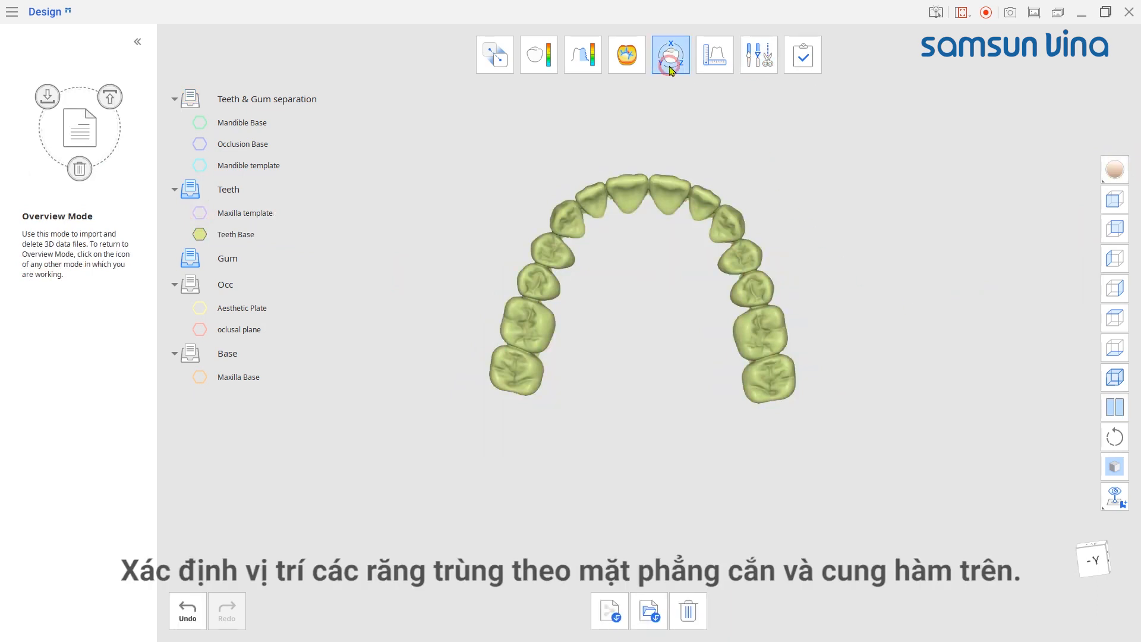
click(474, 286)
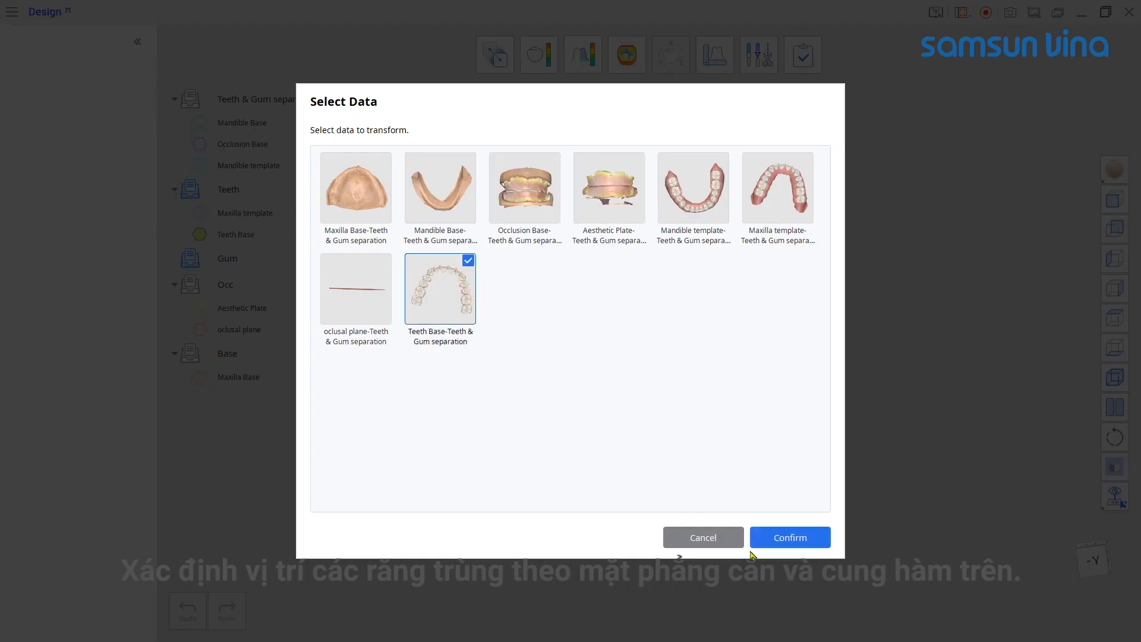
click(782, 539)
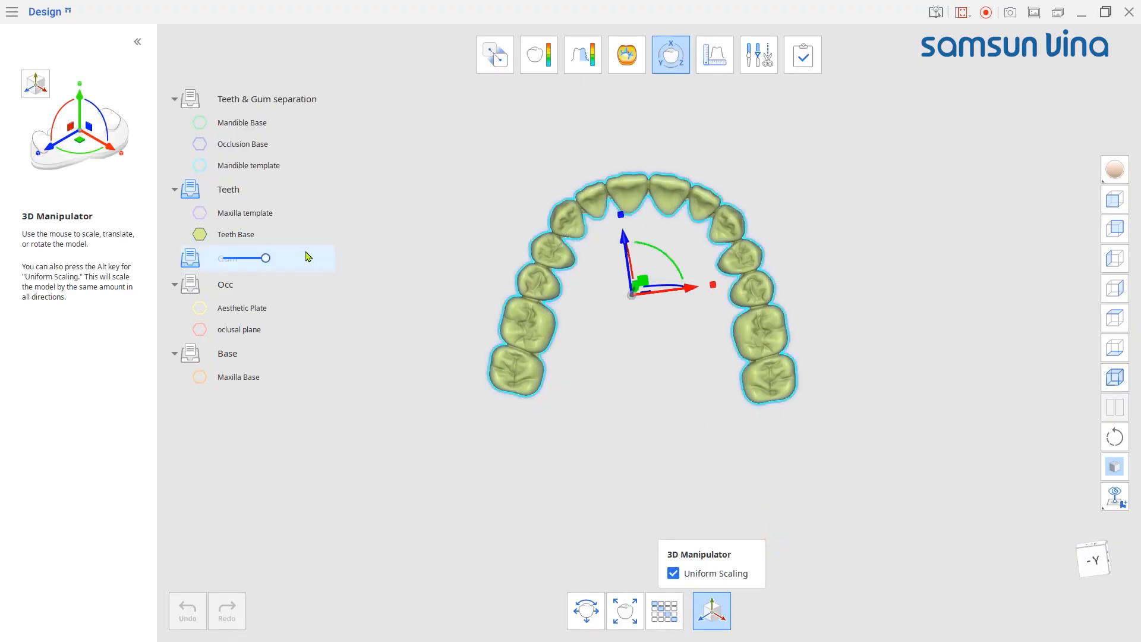
Step: Show the oclusal plane and Maxilla Base along with Teeth Base, and make the plane semi-transparent
click(199, 329)
click(200, 377)
drag(256, 330, 235, 330)
Step: Position Teeth Base with the 3D Manipulator so it sits on the oclusal plane and follows the Maxilla Base arch
right_drag(862, 326, 858, 372)
middle_drag(858, 372, 827, 339)
drag(610, 191, 614, 249)
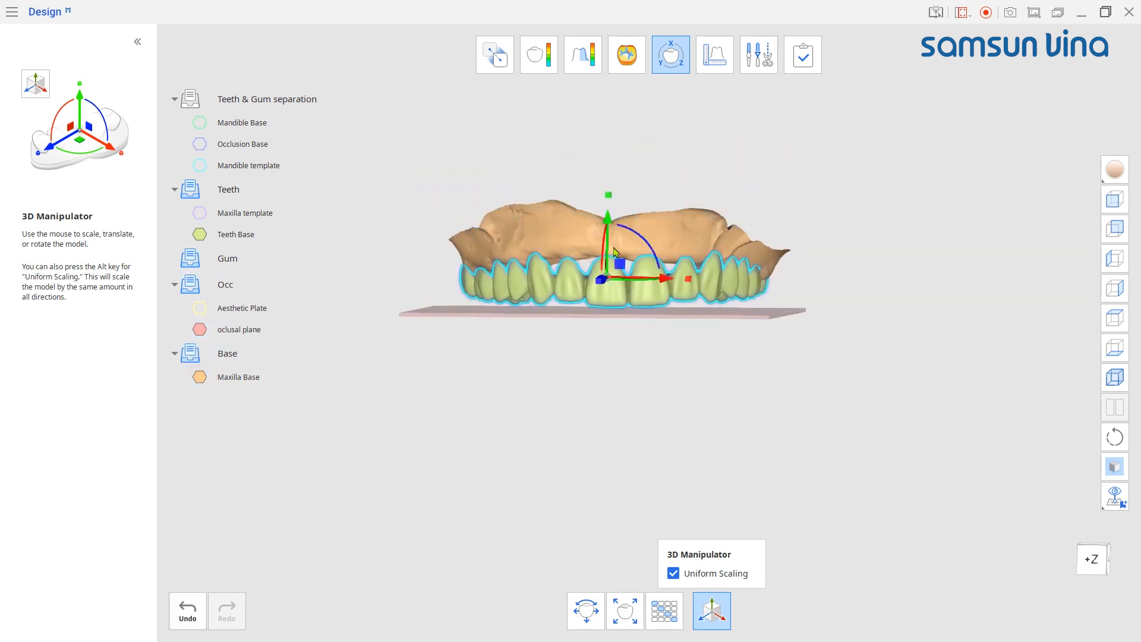
right_drag(610, 356, 601, 255)
middle_drag(601, 254, 597, 422)
right_drag(599, 499, 624, 473)
middle_drag(624, 473, 634, 392)
drag(647, 308, 634, 325)
drag(595, 291, 598, 311)
right_drag(667, 422, 703, 479)
right_drag(515, 427, 677, 503)
Step: Turn off uniform scaling and refine the fit of Teeth Base between the Maxilla Base ridge and the oclusal plane
click(674, 573)
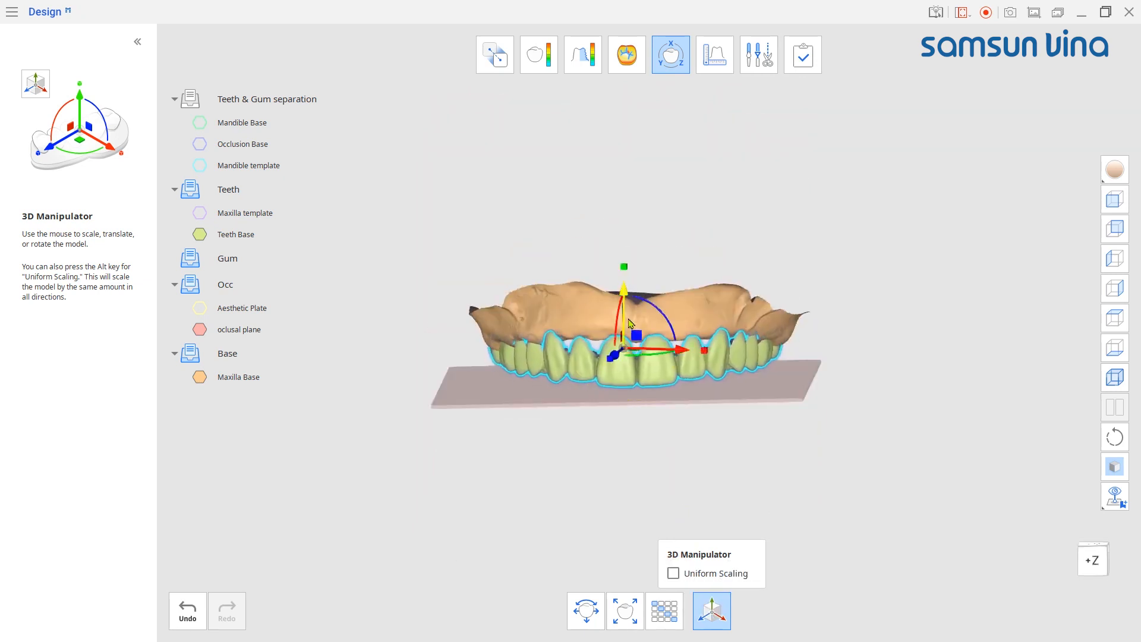
drag(631, 325, 631, 332)
right_drag(631, 333, 529, 333)
drag(671, 297, 672, 291)
right_drag(672, 321, 645, 315)
drag(652, 321, 649, 330)
right_drag(636, 511, 731, 499)
Step: Check the alignment of Teeth Base and the oclusal plane against the background grid from the side and front
click(1115, 467)
right_drag(876, 347, 770, 345)
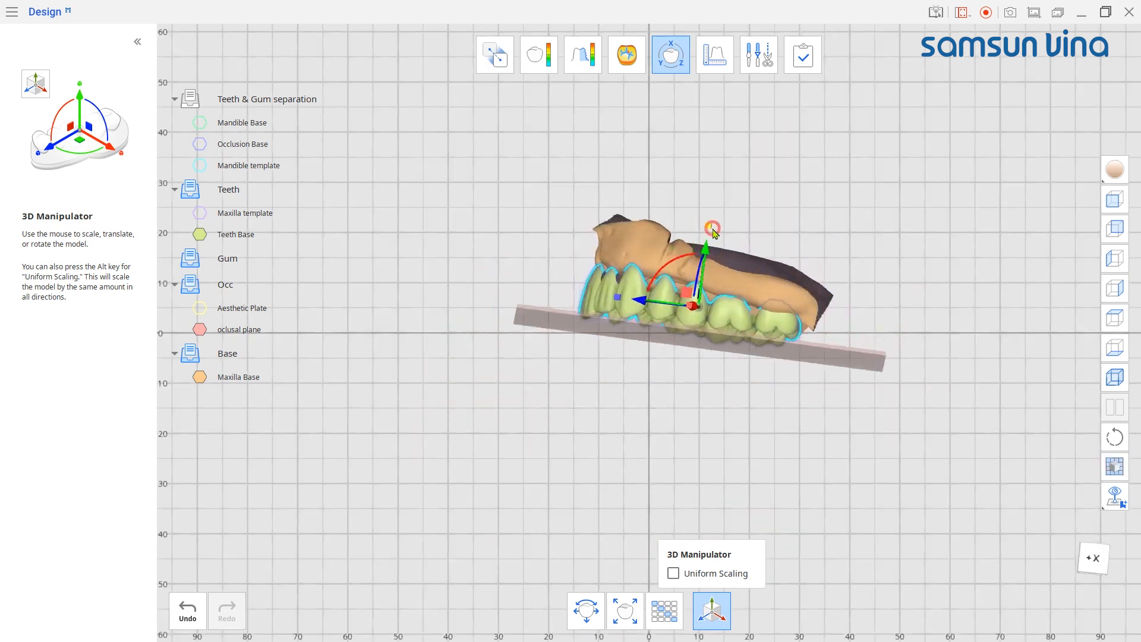
right_drag(634, 397, 794, 433)
right_drag(662, 304, 726, 385)
right_drag(922, 280, 785, 420)
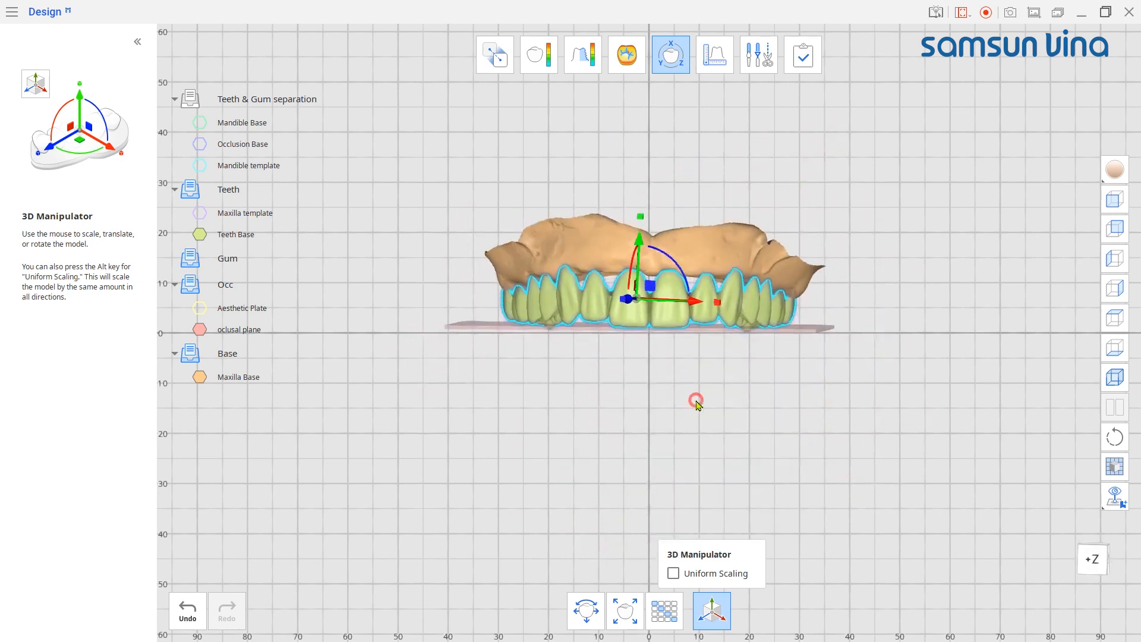
click(1123, 464)
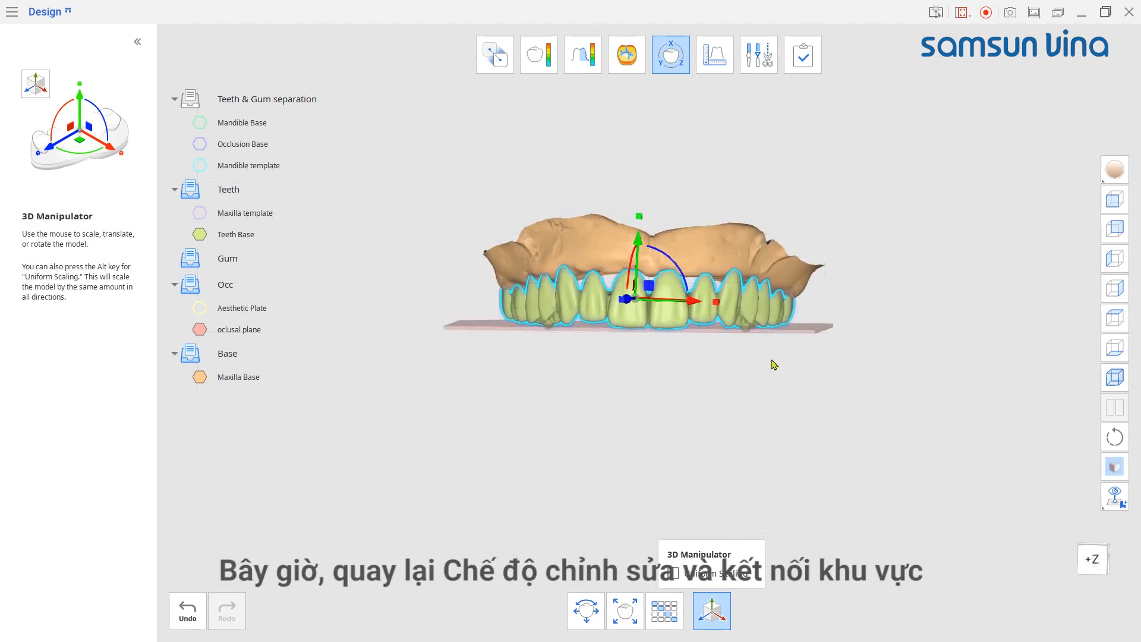
Step: Mark the contact area between two neighbouring teeth of Teeth Base with Polyline Selection in the Trimming Tool
click(759, 55)
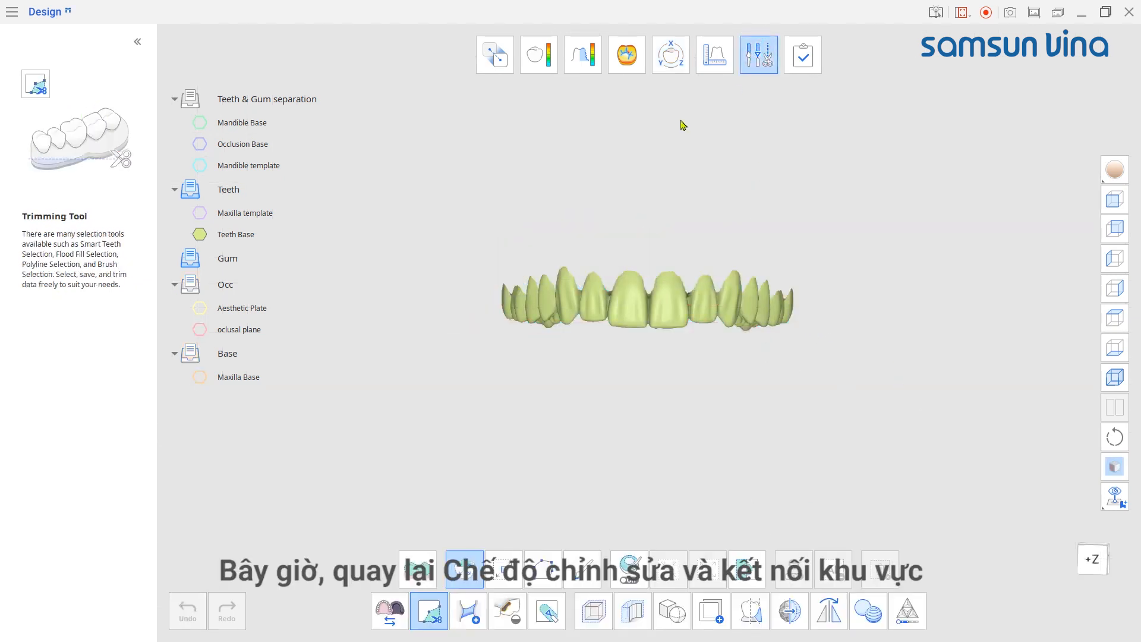
right_drag(767, 417, 661, 413)
right_drag(803, 419, 705, 408)
right_drag(655, 504, 673, 428)
click(543, 569)
scroll(630, 389, up, 5)
right_drag(629, 390, 561, 346)
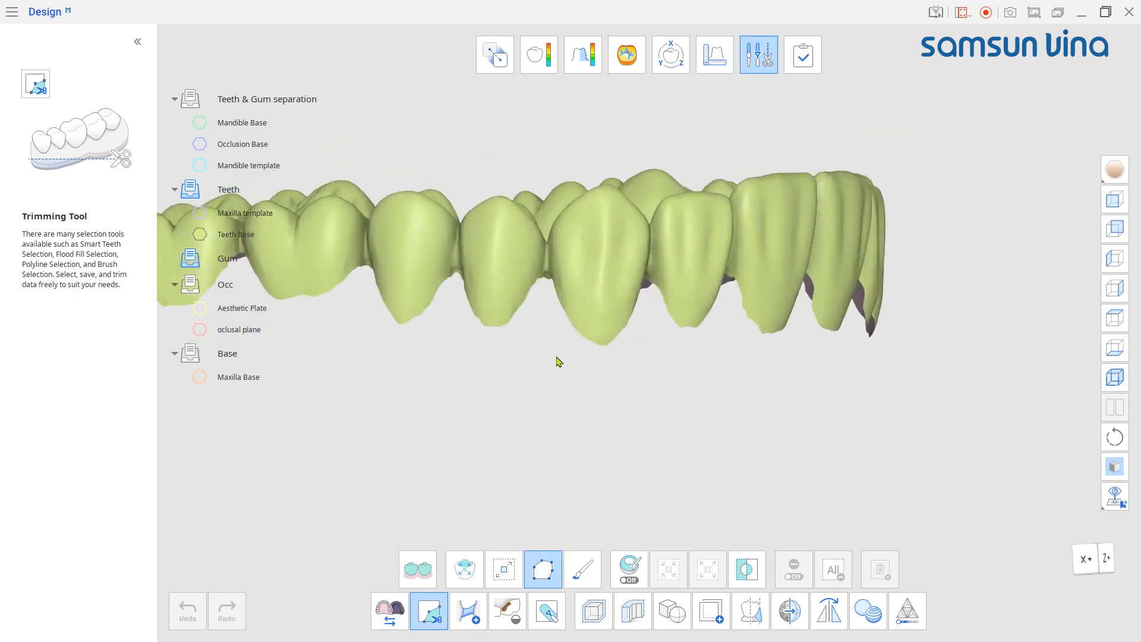
scroll(561, 347, up, 4)
click(483, 229)
click(487, 265)
right_drag(652, 323, 637, 412)
Step: Add narrow bridges across the open underside of each tooth and between neighbouring teeth of Teeth Base
click(469, 611)
middle_drag(475, 494, 492, 459)
click(431, 425)
click(510, 449)
click(458, 354)
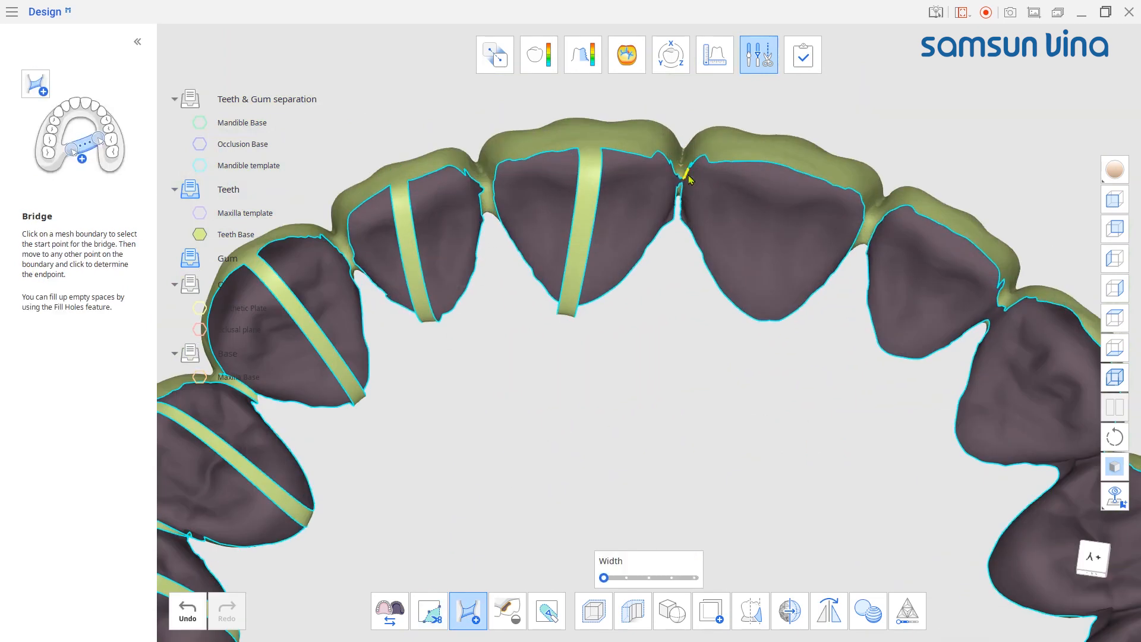
Step: Fill all holes in Teeth Base with a maximum perimeter of 500 mm, using neighbouring colours
scroll(767, 214, down, 3)
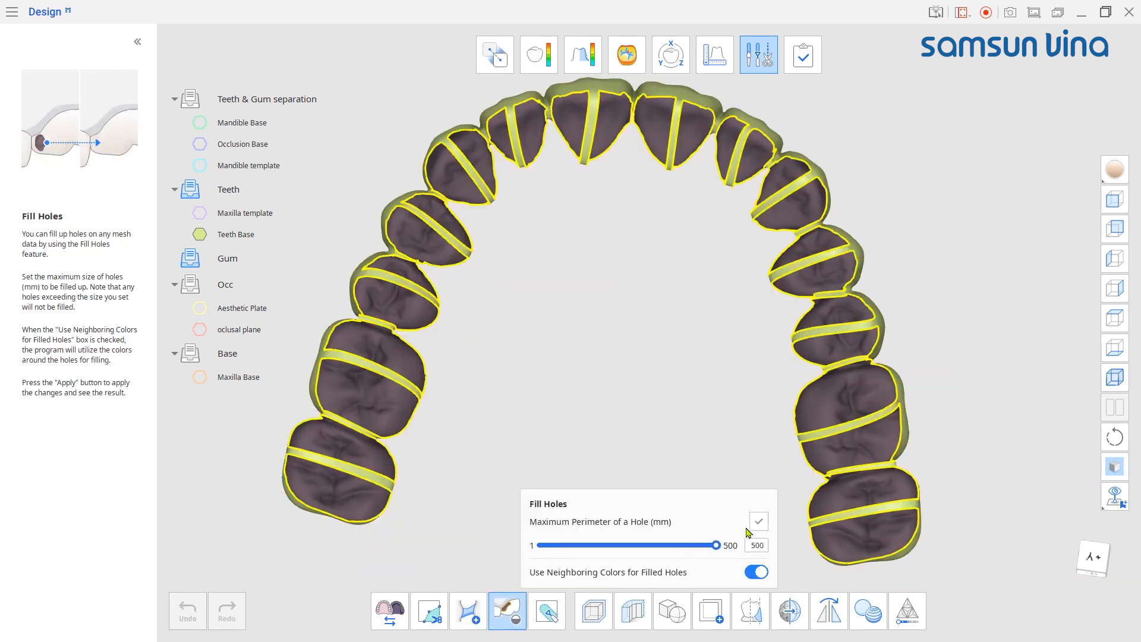
click(753, 521)
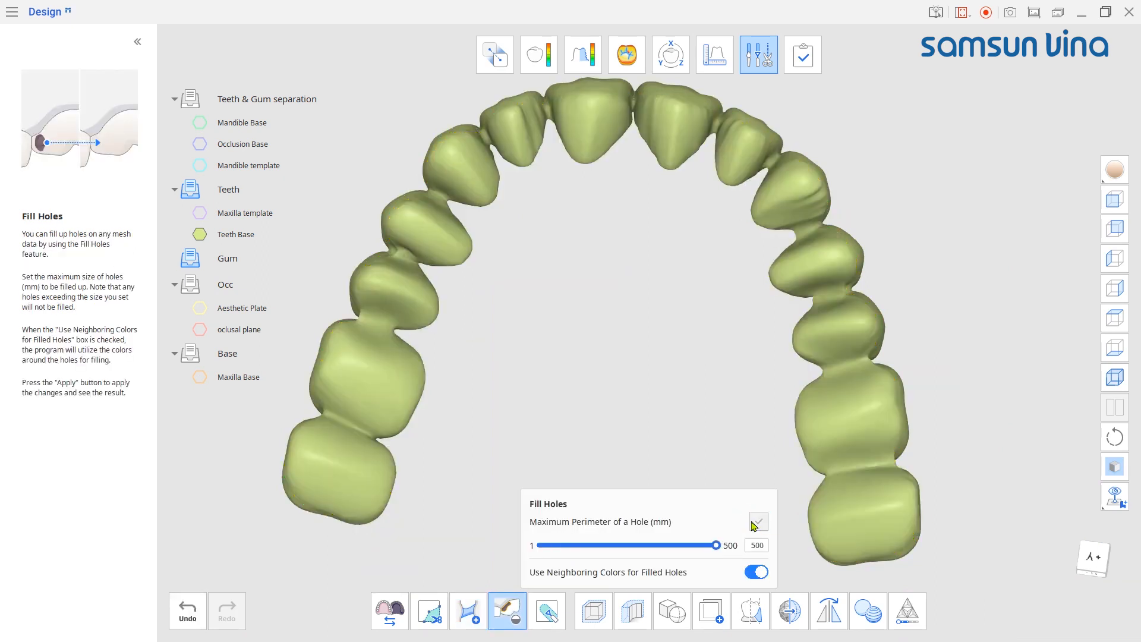
click(515, 612)
scroll(572, 386, down, 3)
right_drag(599, 314, 601, 513)
right_drag(636, 439, 765, 388)
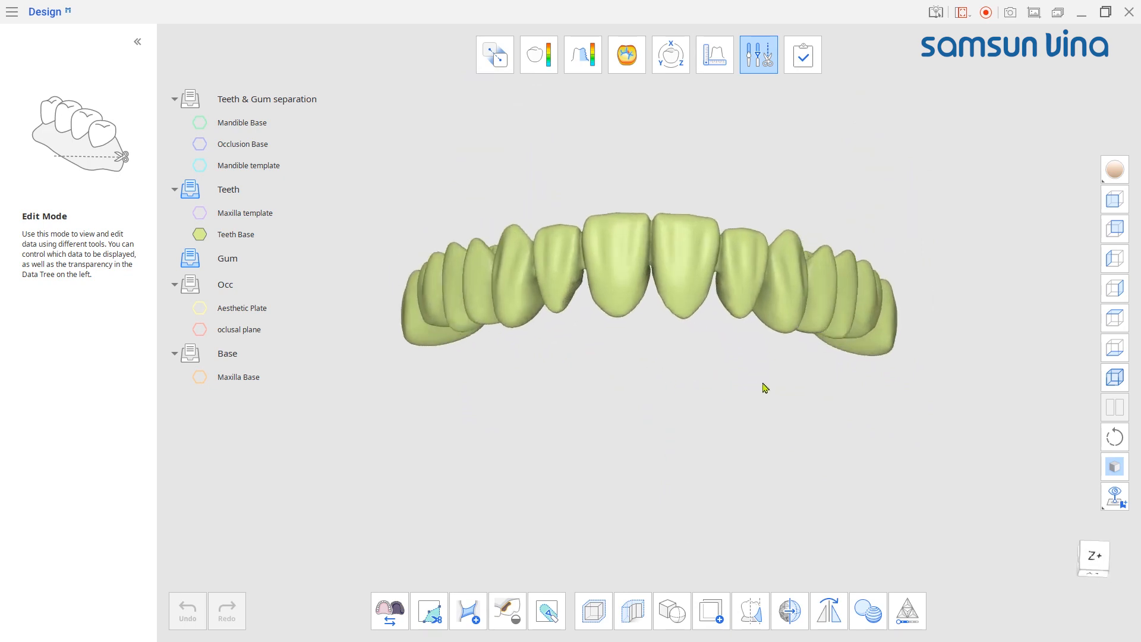
Step: Hide Teeth Base, show Maxilla Base, and thicken it by 2.5 mm as a new mesh named 2.5 Gum Base
click(202, 234)
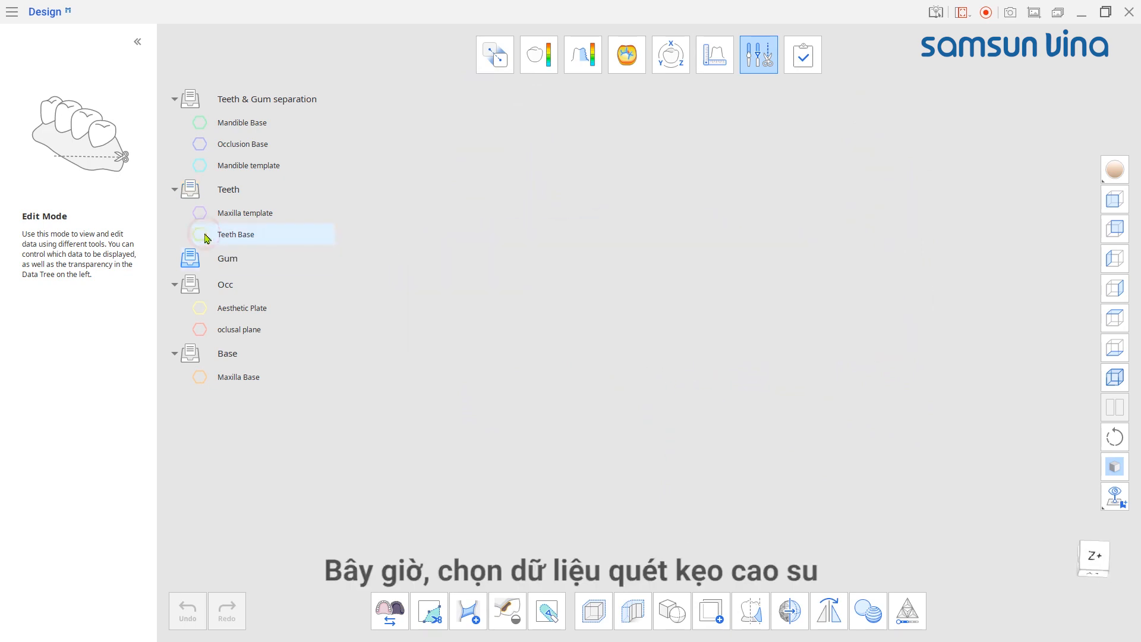
click(200, 378)
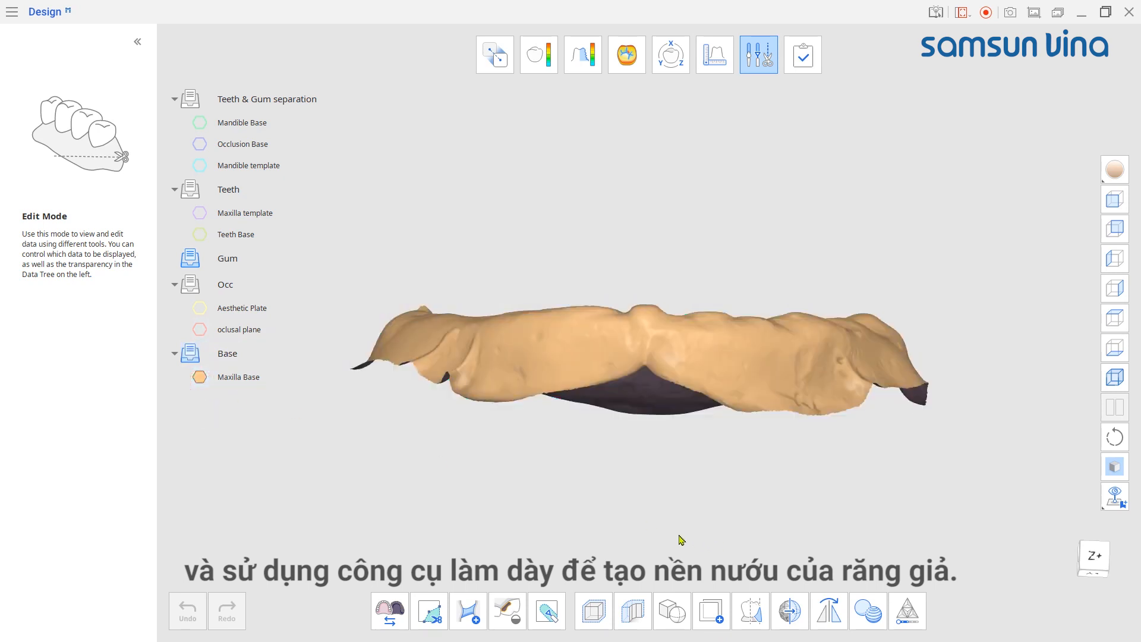
click(632, 612)
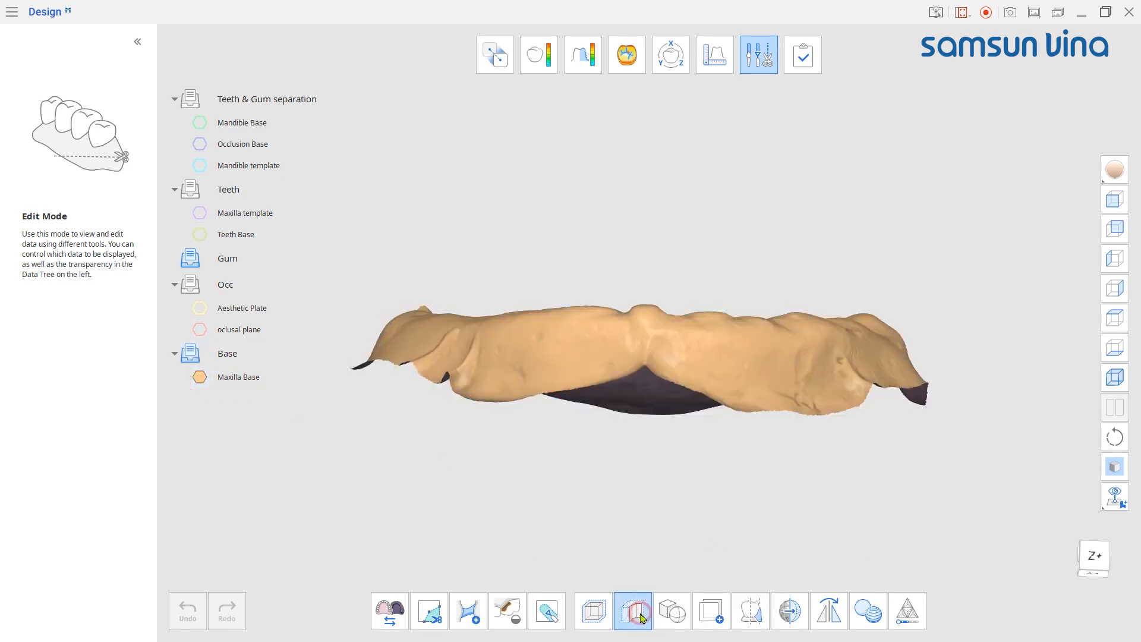
click(375, 194)
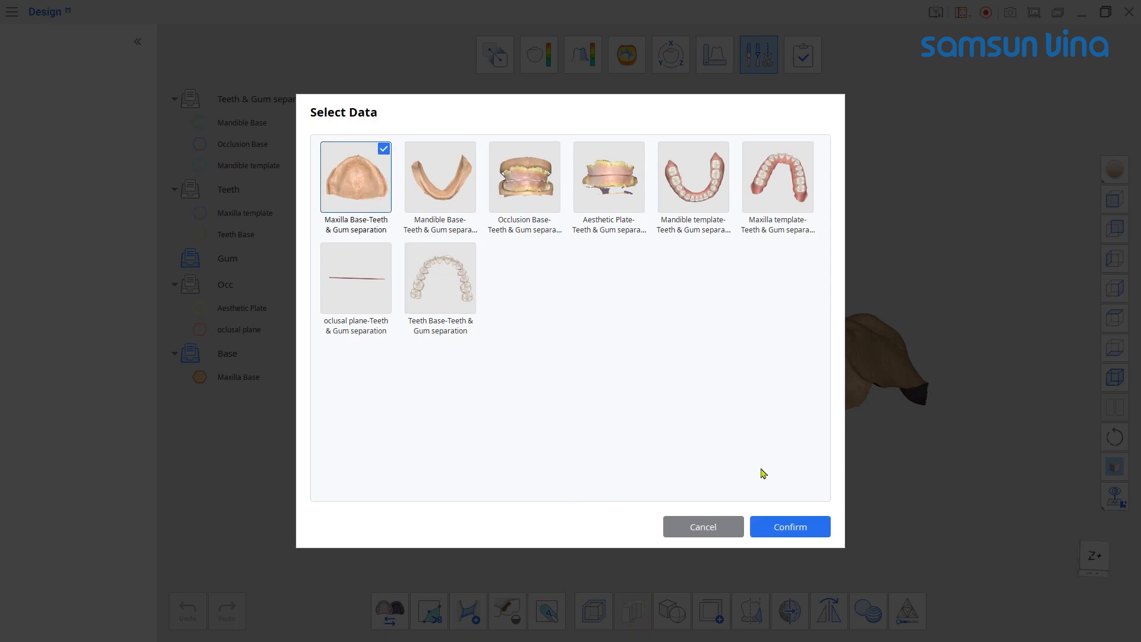
click(790, 526)
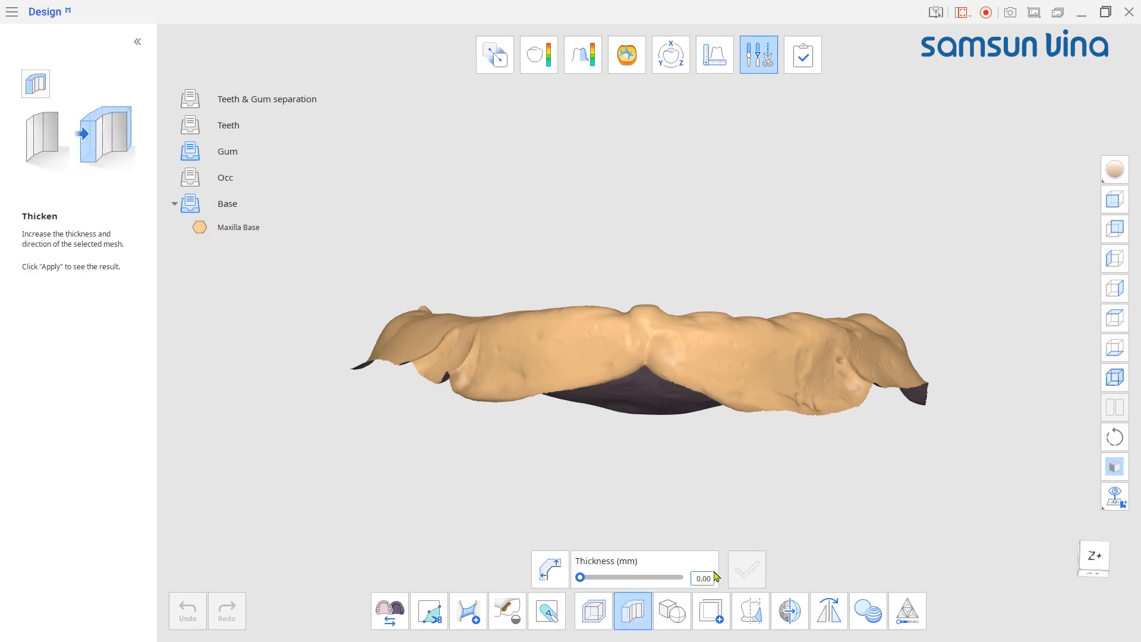
text(2.5)
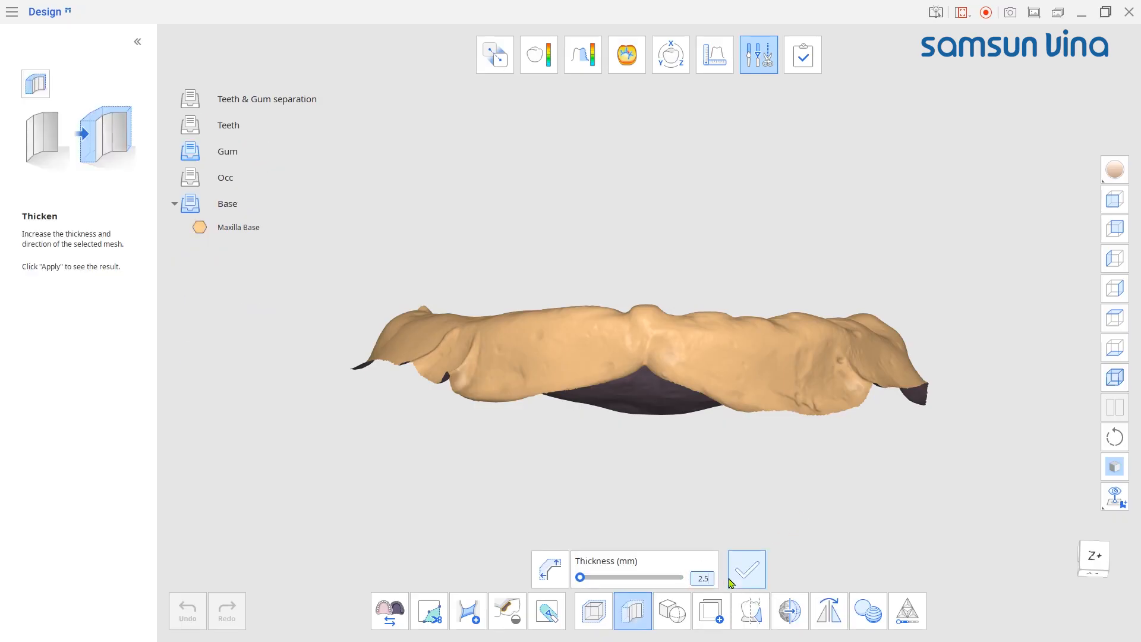
click(748, 572)
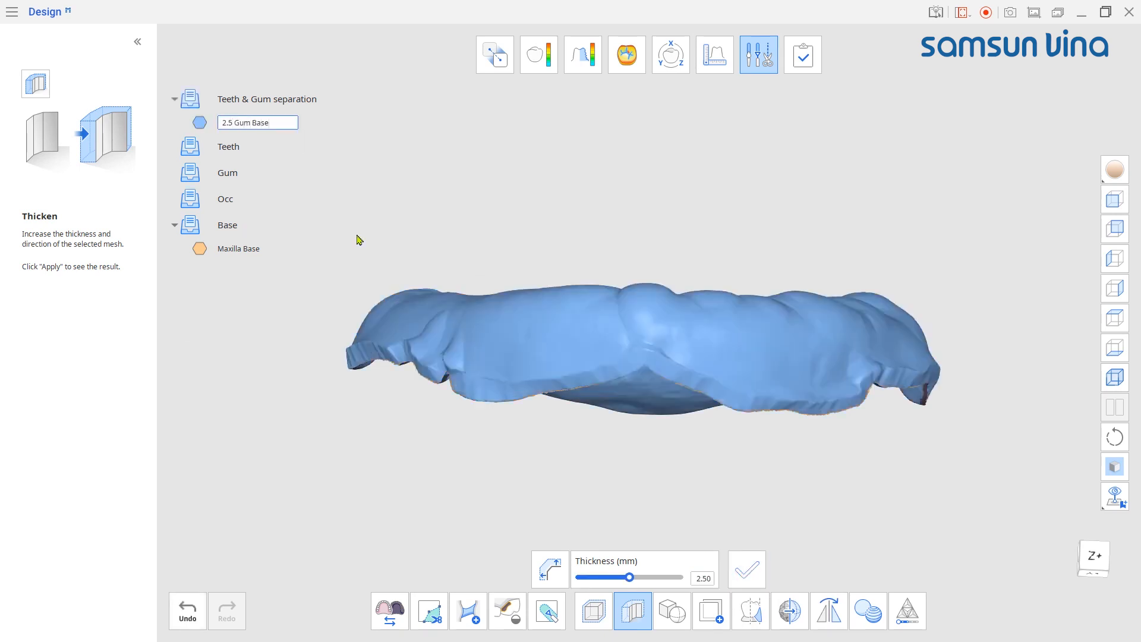
Step: Move 2.5 Gum Base from the Teeth & Gum separation group to the Gum group
click(758, 55)
right_click(286, 190)
mouse_move(339, 276)
click(440, 295)
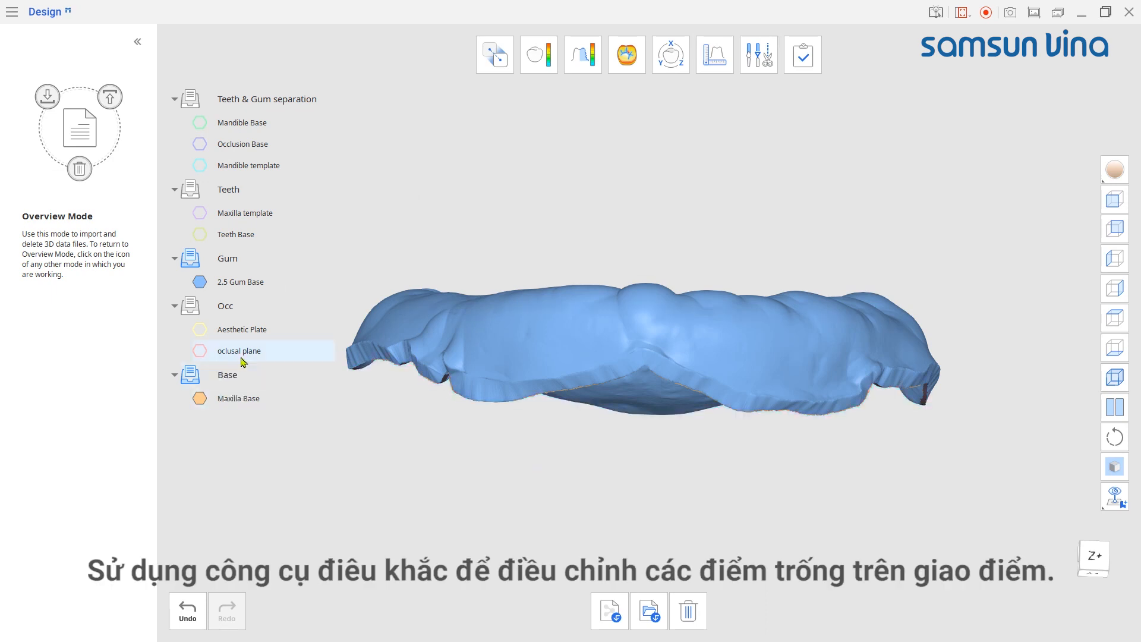
Step: Show Teeth Base together with the gum base and lock Teeth Base against changes in Sculpting
click(200, 234)
right_drag(649, 447, 711, 520)
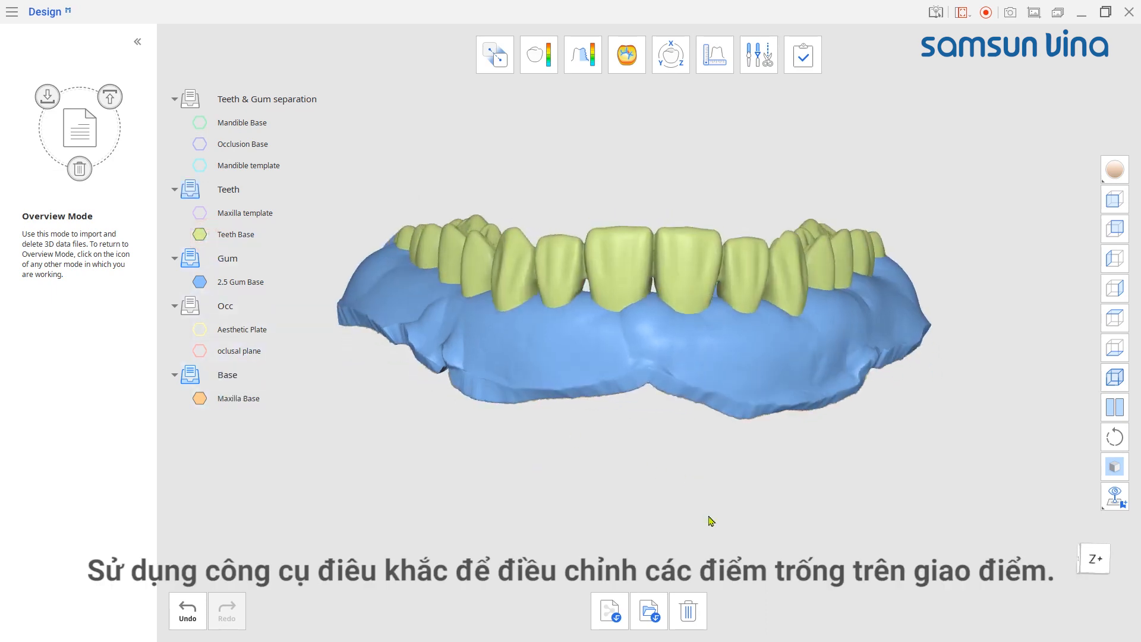
mouse_move(641, 461)
right_down()
mouse_move(925, 458)
mouse_move(287, 456)
mouse_move(629, 446)
mouse_move(646, 457)
right_up()
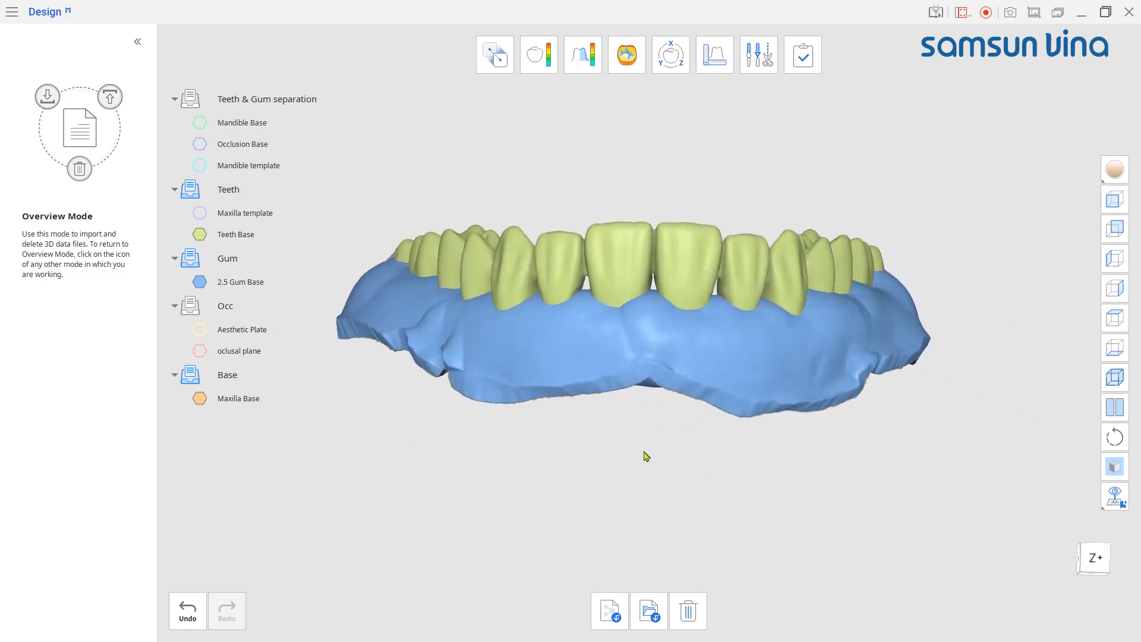
scroll(651, 443, down, 2)
click(769, 74)
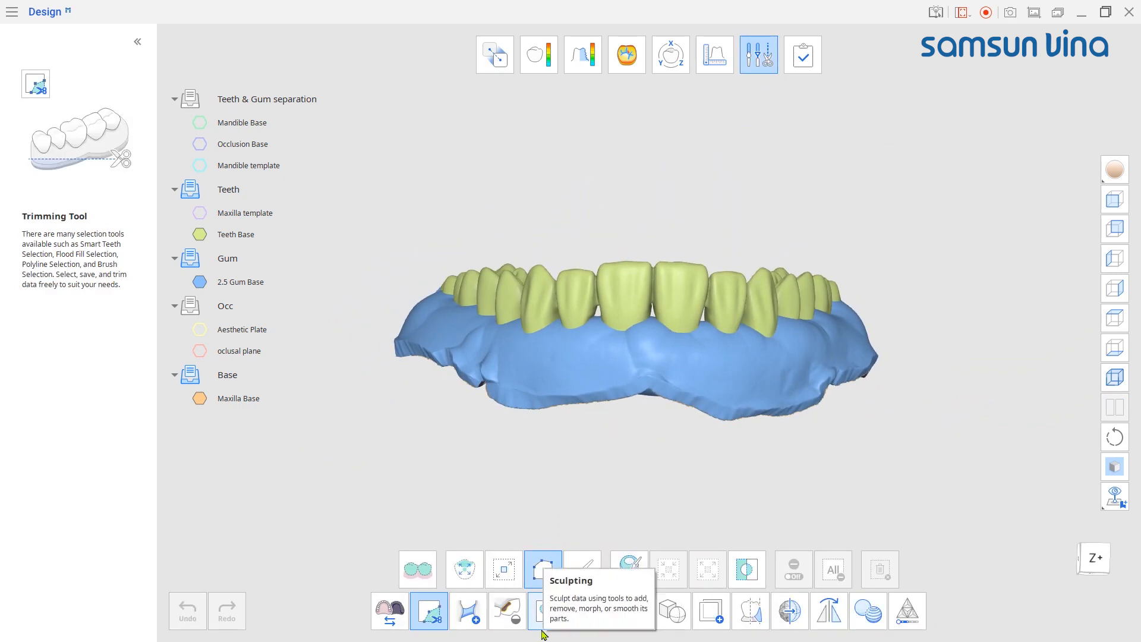
click(544, 612)
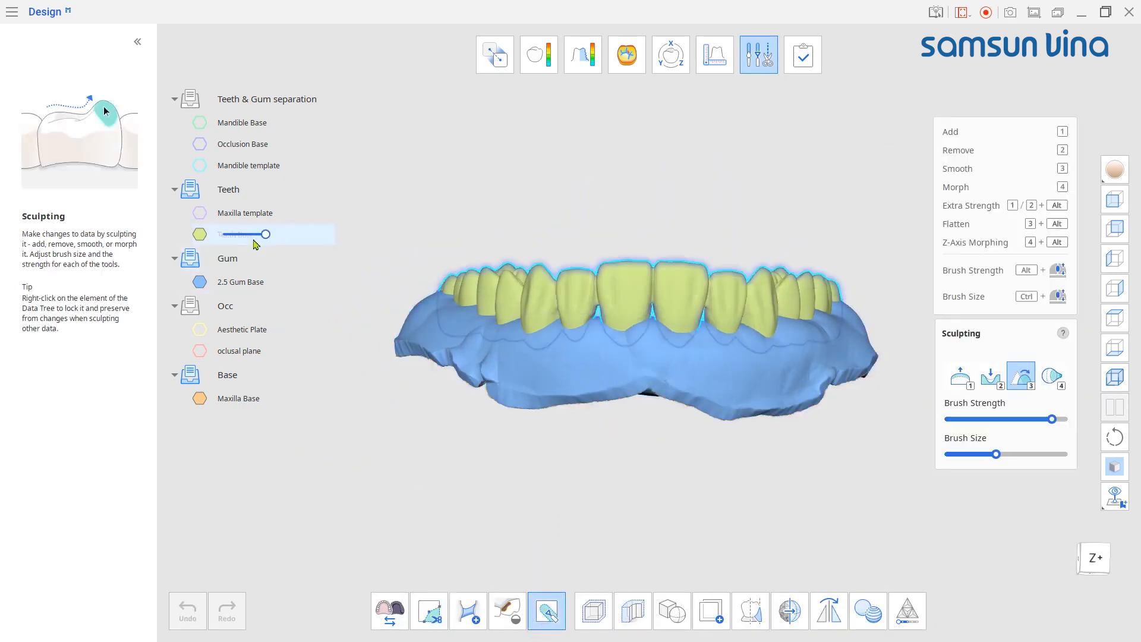
right_click(254, 240)
click(282, 332)
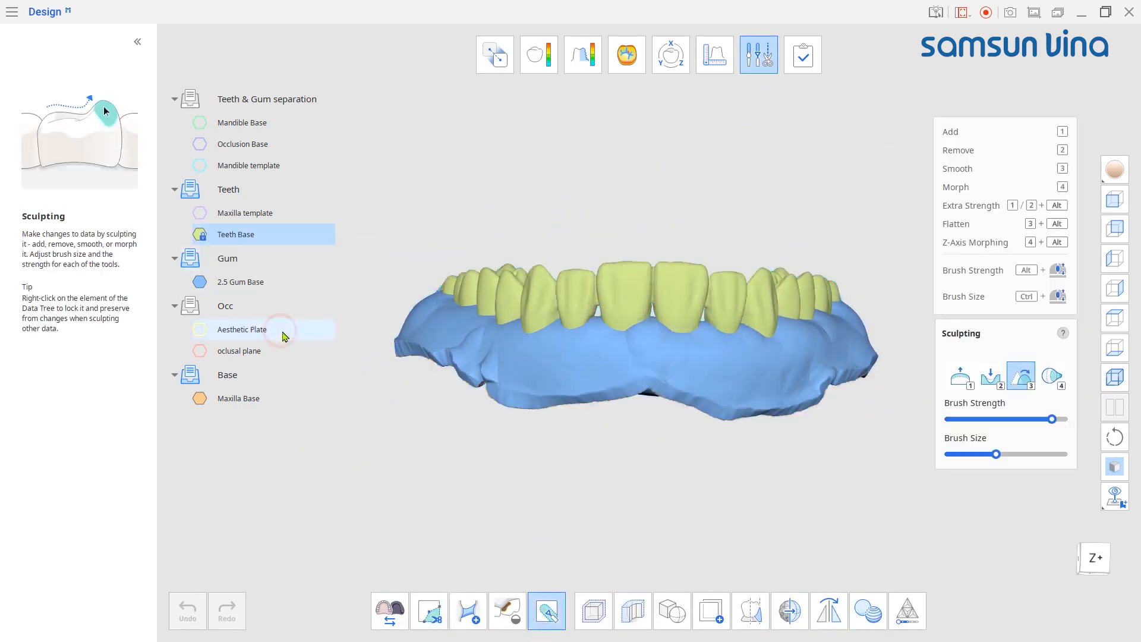
Step: Build up 2.5 Gum Base with the Add sculpting brush to fill the gaps along the tooth necks, and switch to Smooth
key(1)
mouse_move(602, 473)
right_down()
mouse_move(613, 466)
mouse_move(672, 505)
right_up()
scroll(569, 326, up, 5)
ctrl+scroll(565, 315, up, 2)
drag(559, 300, 690, 342)
mouse_move(731, 321)
right_down()
mouse_move(551, 260)
mouse_move(529, 238)
right_up()
right_drag(618, 267, 588, 243)
ctrl+scroll(588, 244, down, 1)
right_drag(725, 268, 662, 254)
mouse_move(785, 333)
right_down()
mouse_move(740, 402)
mouse_move(591, 306)
mouse_move(680, 364)
mouse_move(675, 301)
mouse_move(802, 454)
mouse_move(739, 319)
mouse_move(591, 208)
mouse_move(804, 446)
mouse_move(747, 446)
right_up()
key(3)
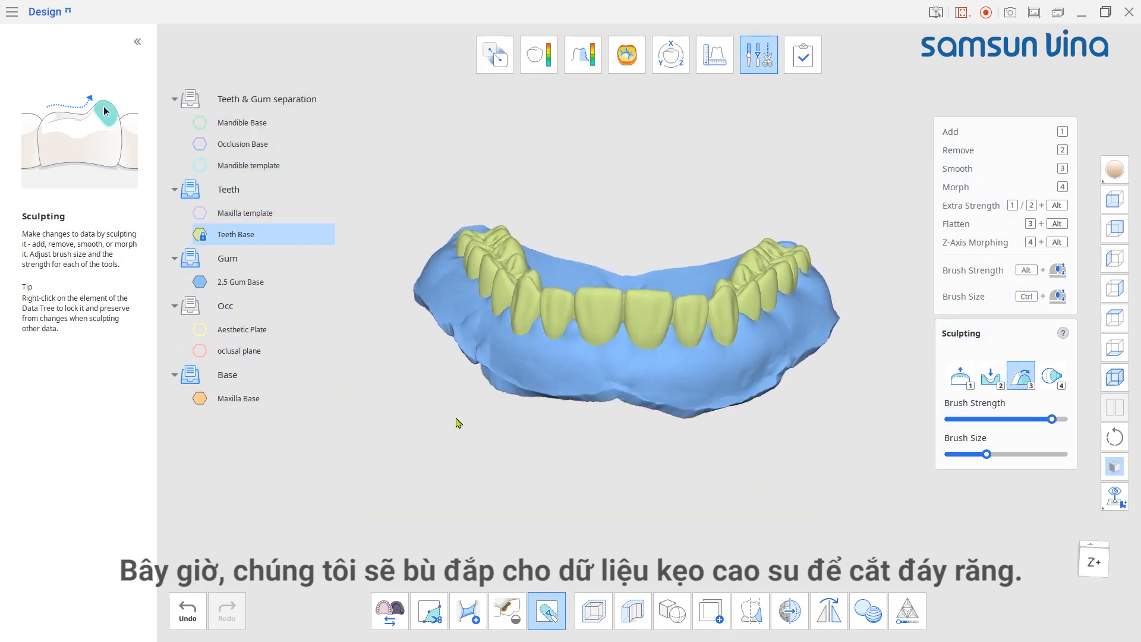
Step: Create a 1 mm offset of Maxilla Base named 1.0 Gum base and show it alone in the Gum group
click(199, 282)
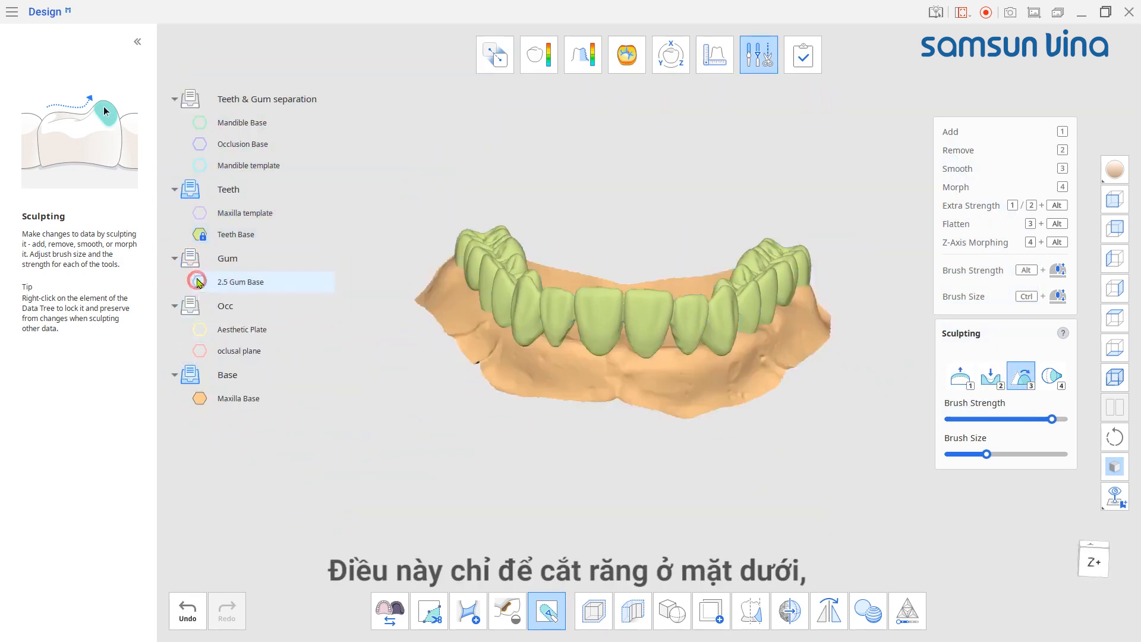
click(201, 238)
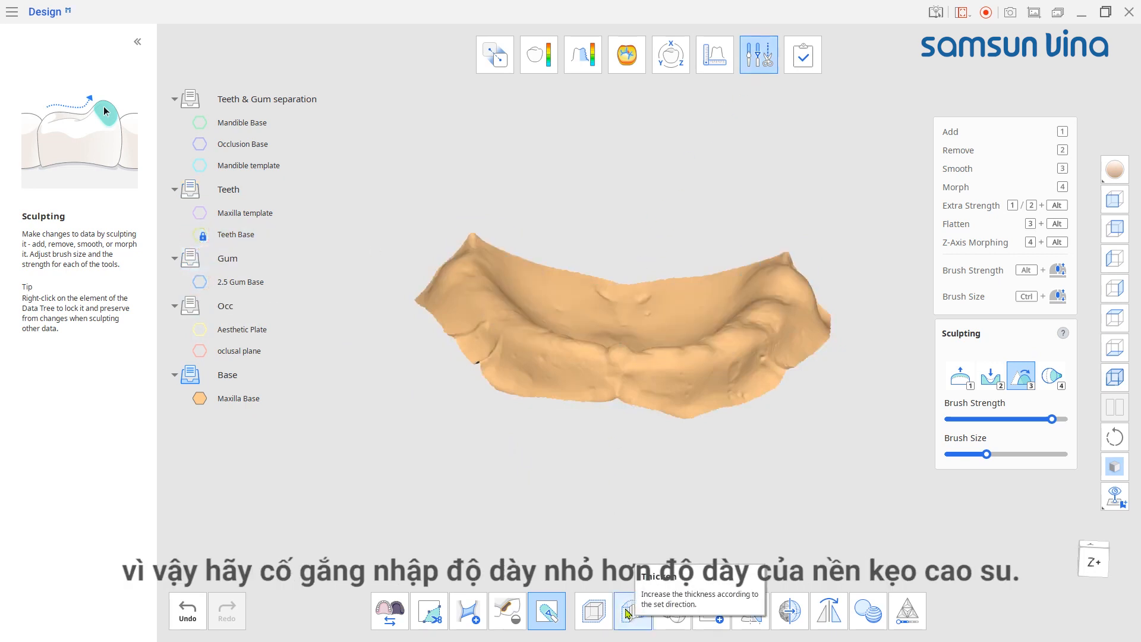
click(583, 611)
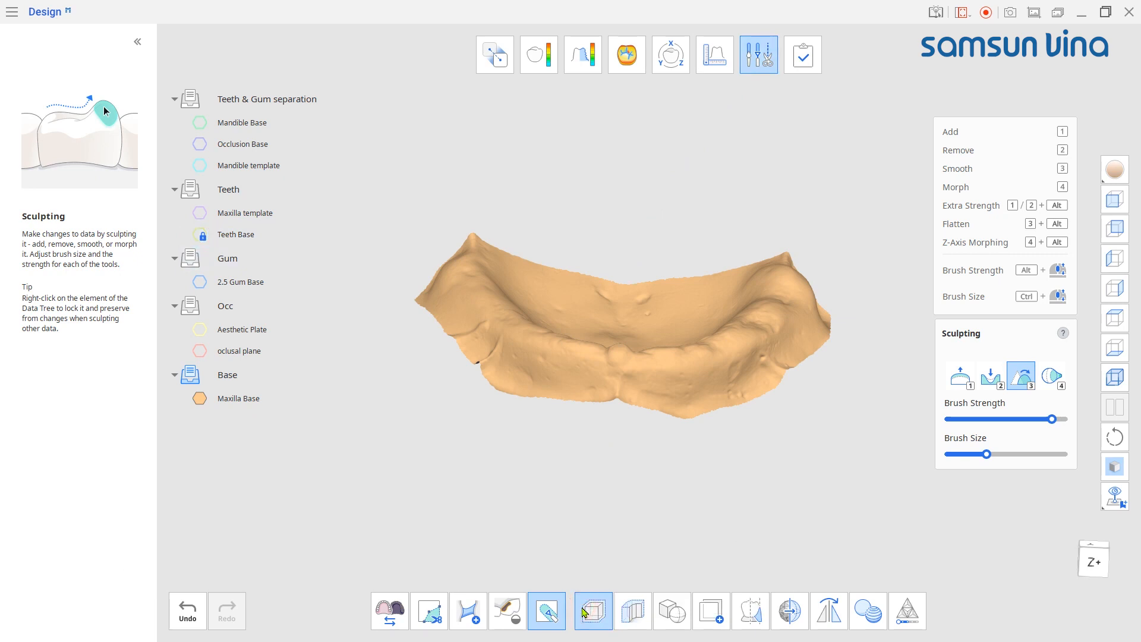
click(598, 606)
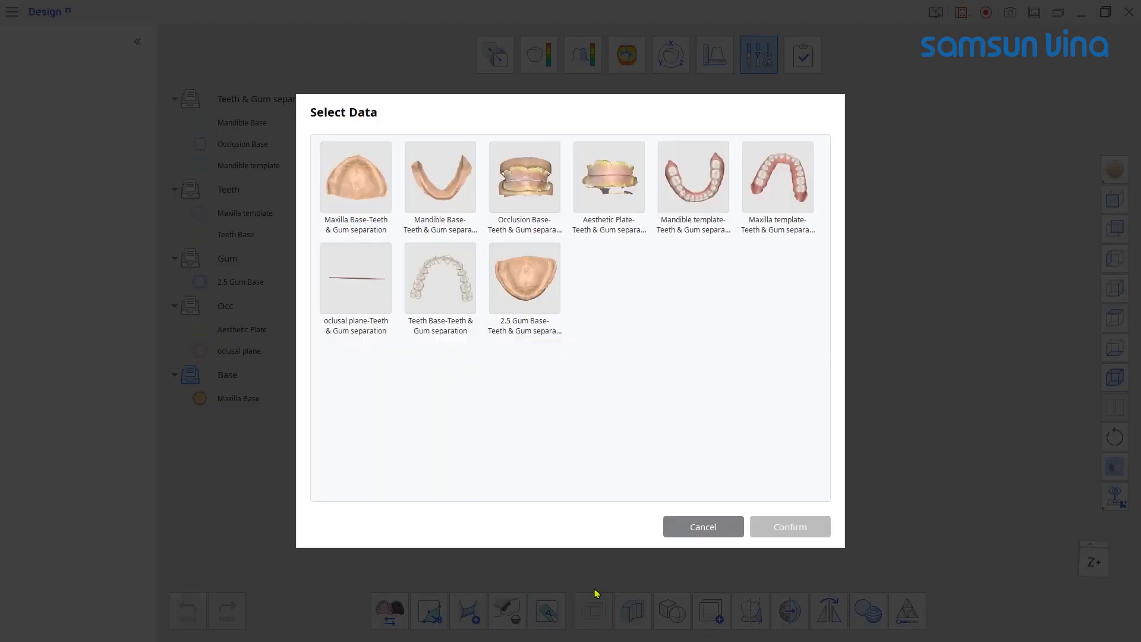
click(368, 200)
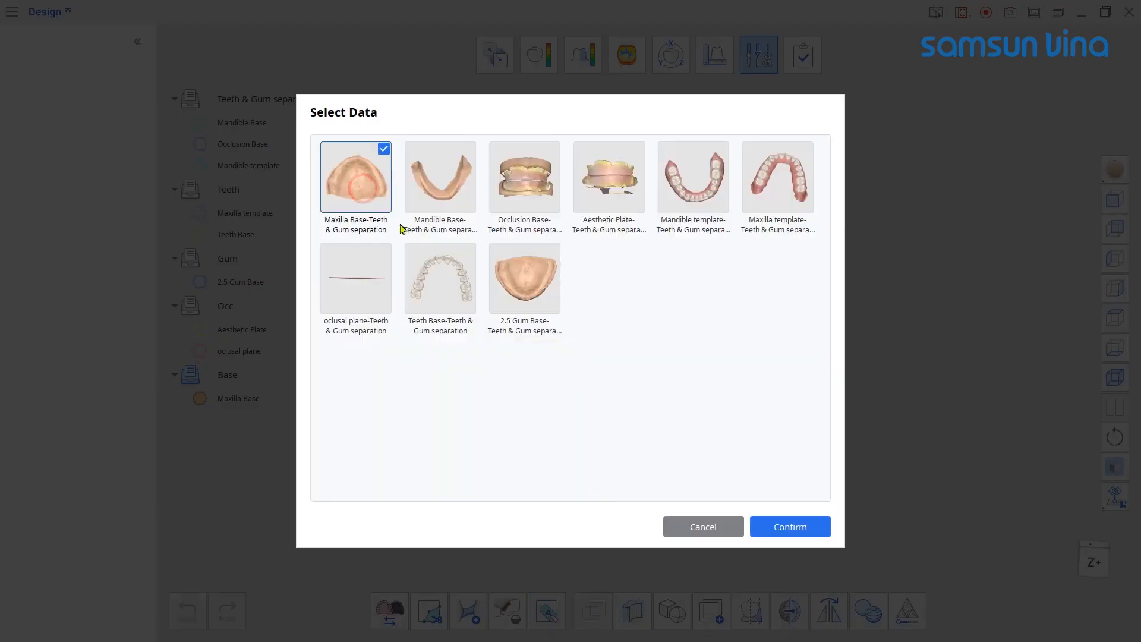
click(785, 530)
double_click(699, 581)
text(1)
click(744, 575)
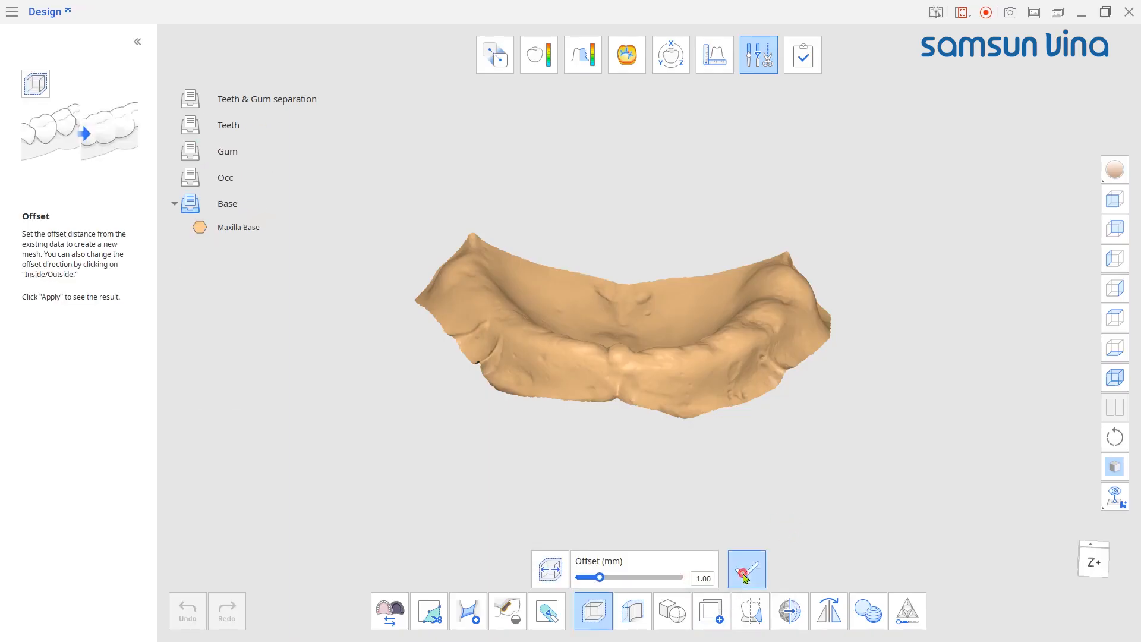
text(1.0 Gum base)
key(Return)
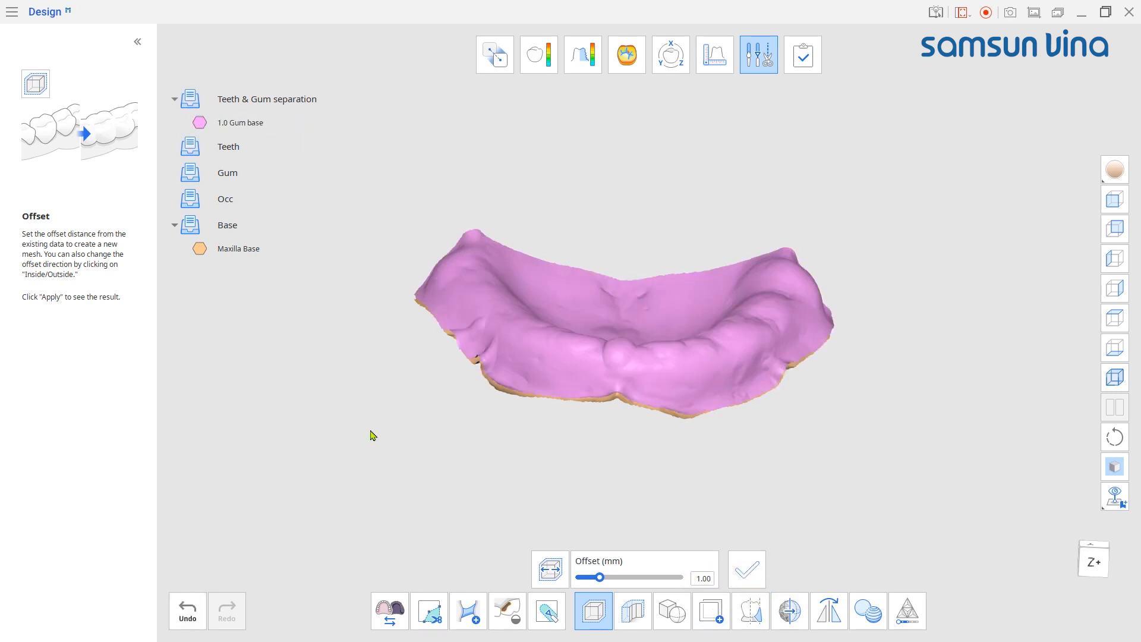
right_drag(476, 490, 670, 374)
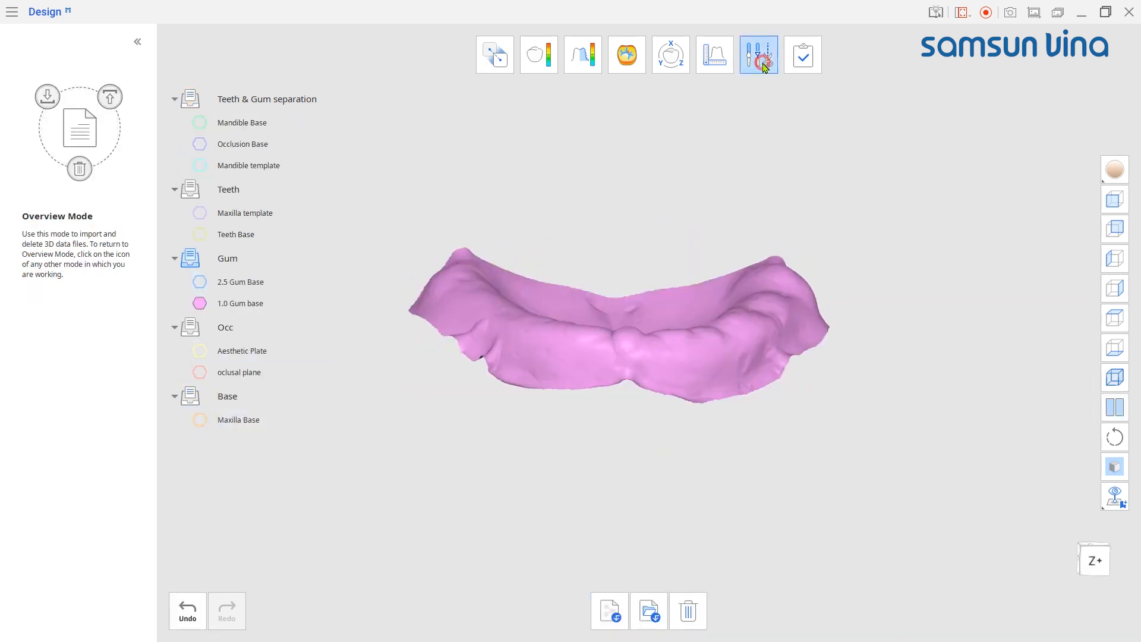
Step: Cut 1.0 Gum base out of Teeth Base with a Boolean Cut and name the result Final Teeth
click(761, 58)
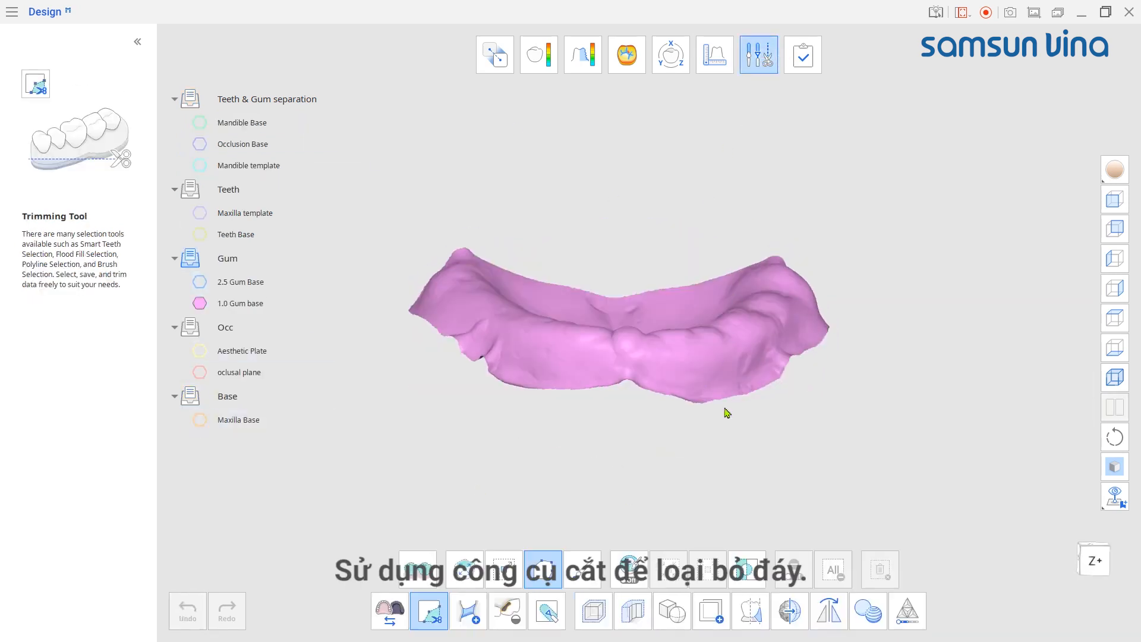
click(674, 620)
click(664, 575)
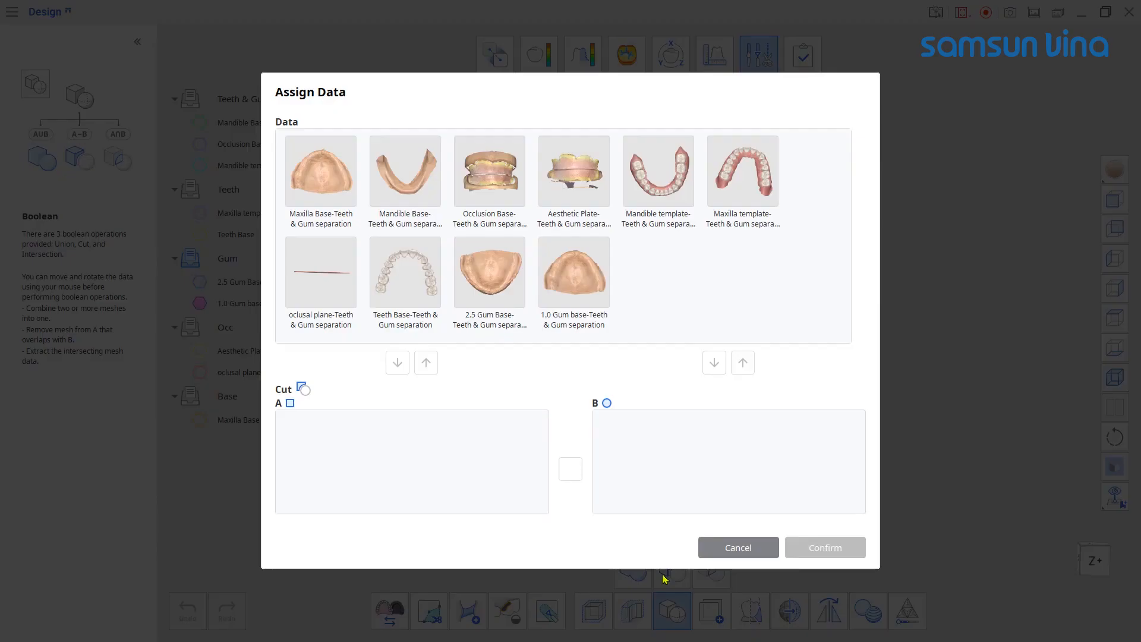
click(397, 297)
click(398, 361)
click(558, 288)
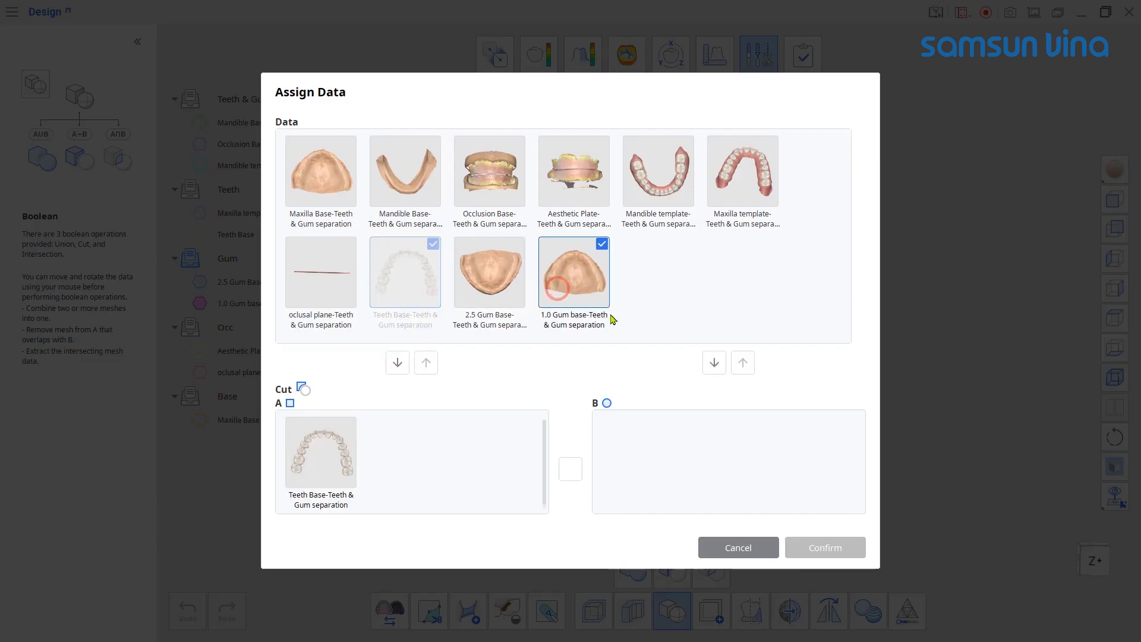
click(714, 362)
click(818, 546)
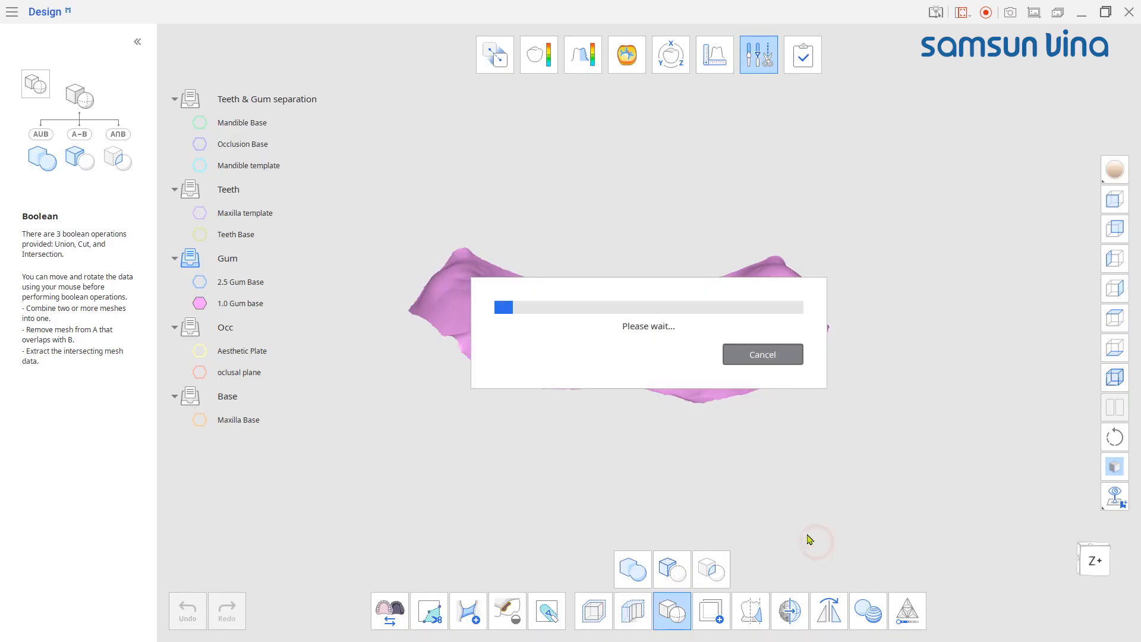
text(Final Teeth)
key(Return)
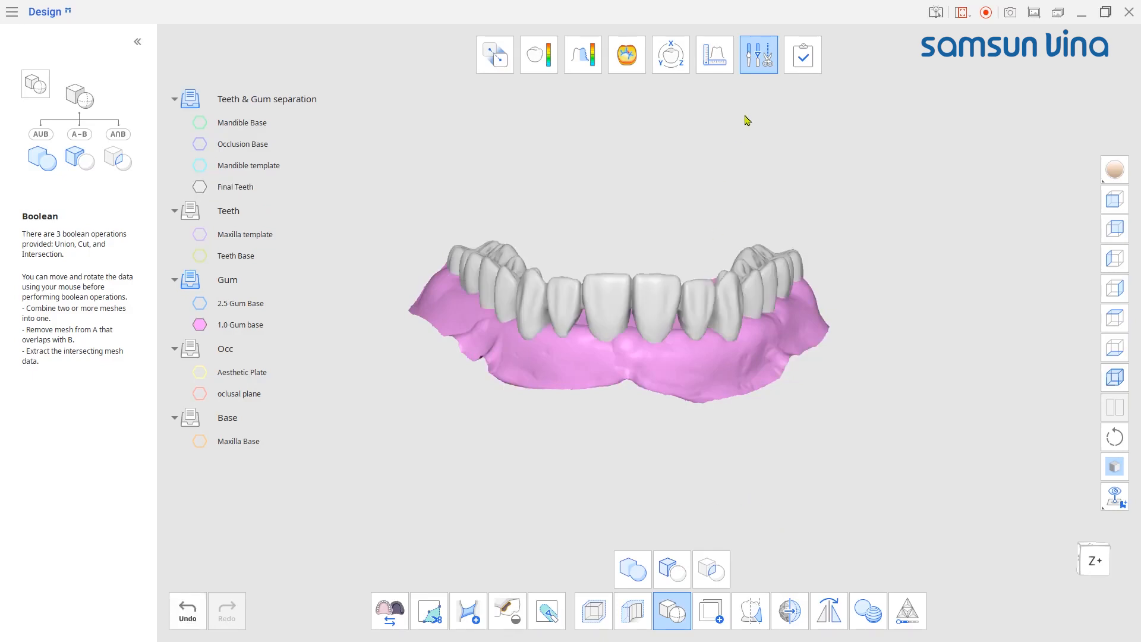
Step: Hide 1.0 Gum base and move Final Teeth to the Teeth group
click(758, 54)
click(199, 324)
click(262, 188)
right_click(196, 190)
mouse_move(311, 278)
click(402, 277)
right_drag(627, 499, 642, 436)
scroll(672, 383, up, 4)
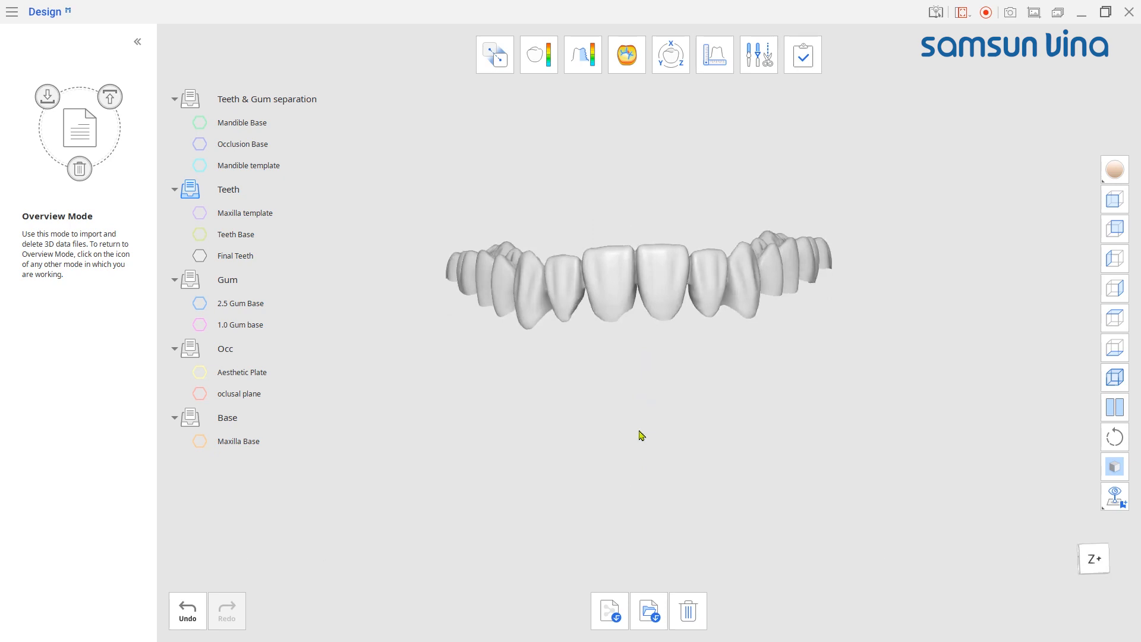
Step: Create a 0.2 mm offset of Final Teeth and name it Offset Teeth
click(758, 56)
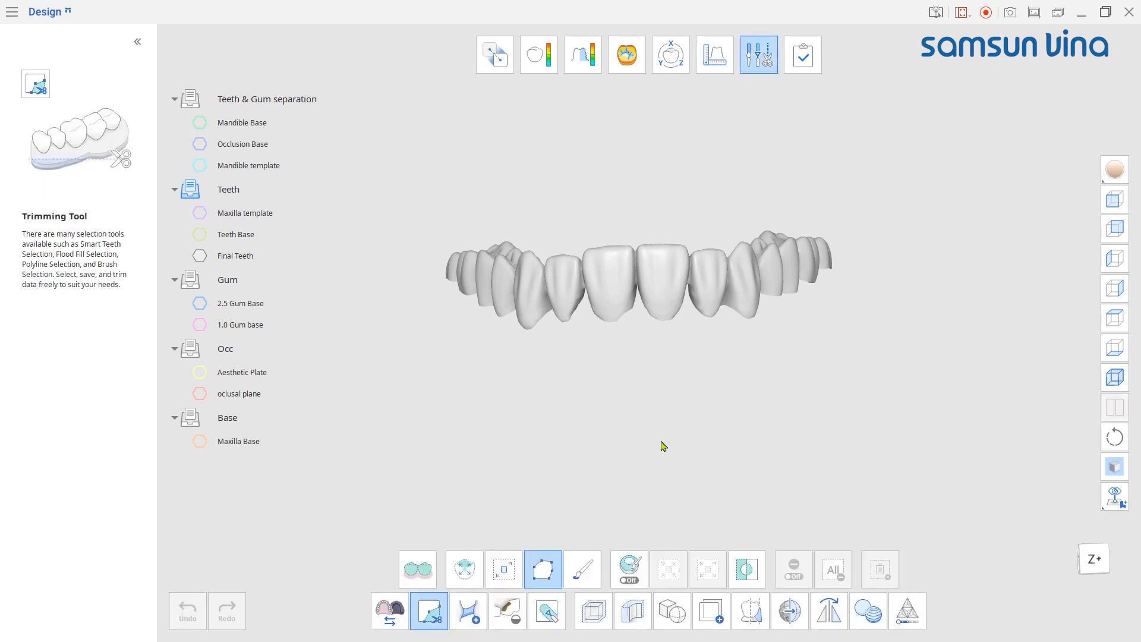
click(596, 613)
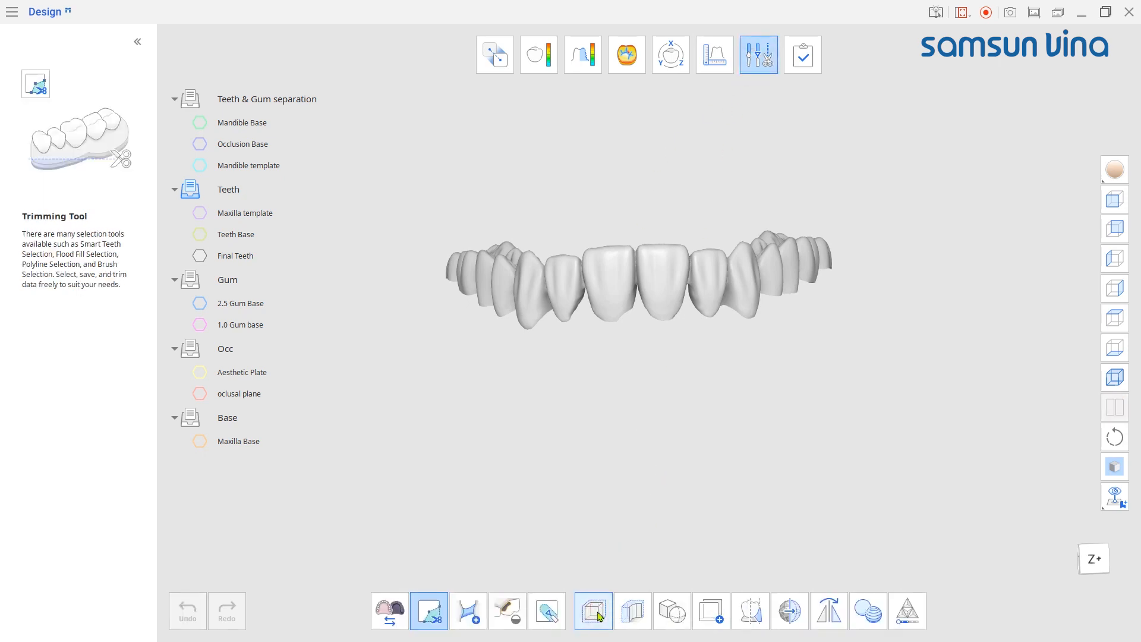
click(595, 611)
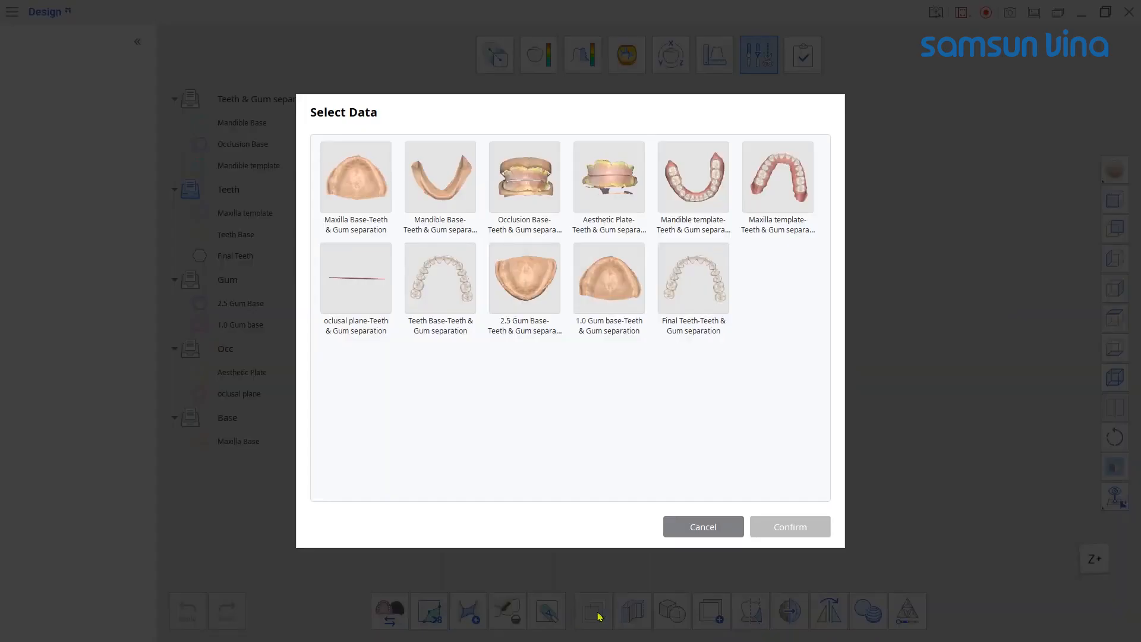
click(688, 307)
click(776, 526)
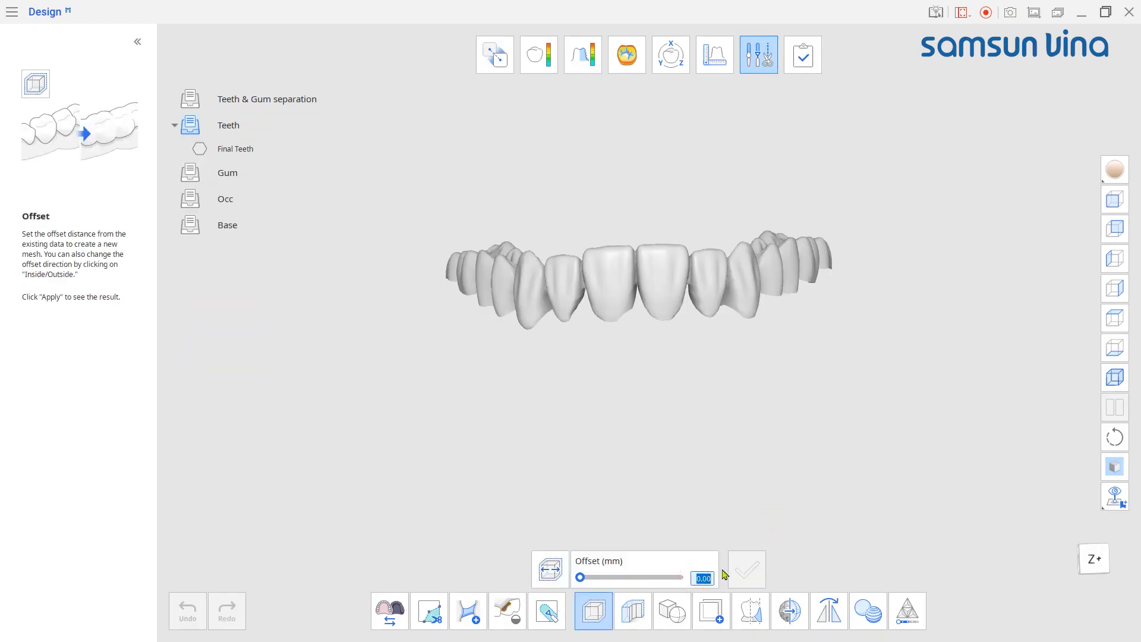
text(2)
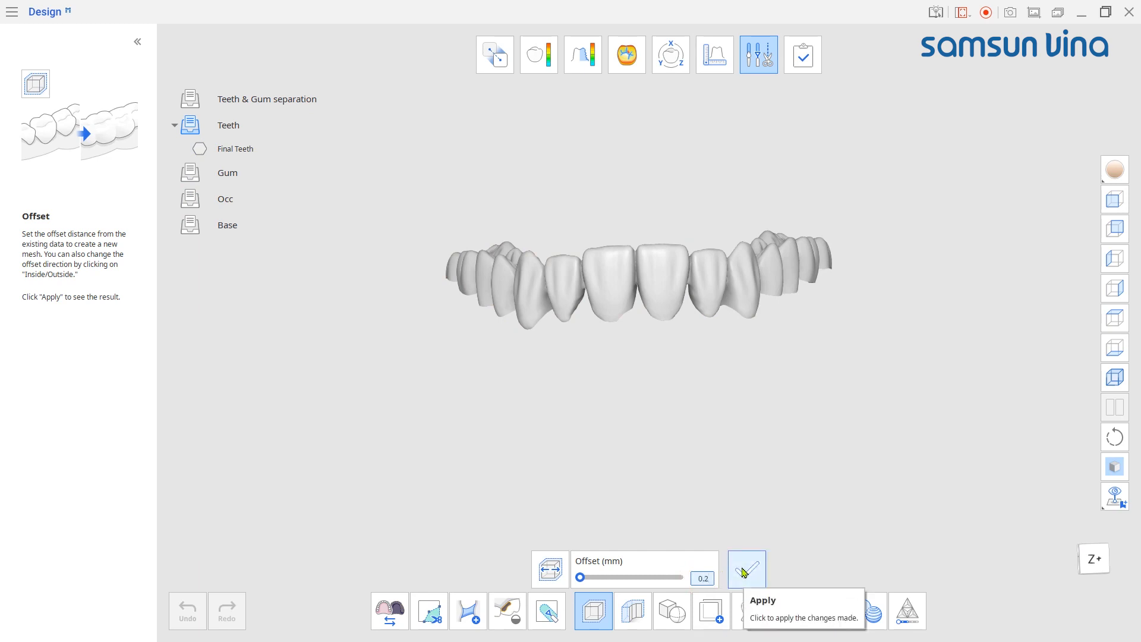
click(744, 572)
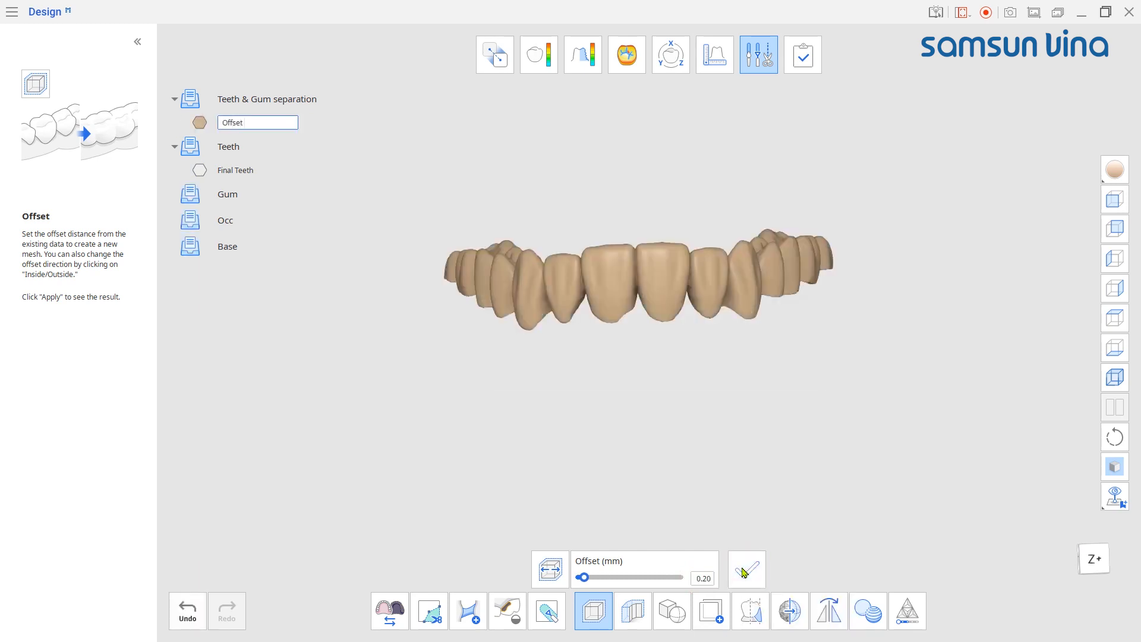
key(Return)
Step: Move Offset Teeth to the Teeth group
click(759, 58)
right_click(305, 185)
mouse_move(374, 274)
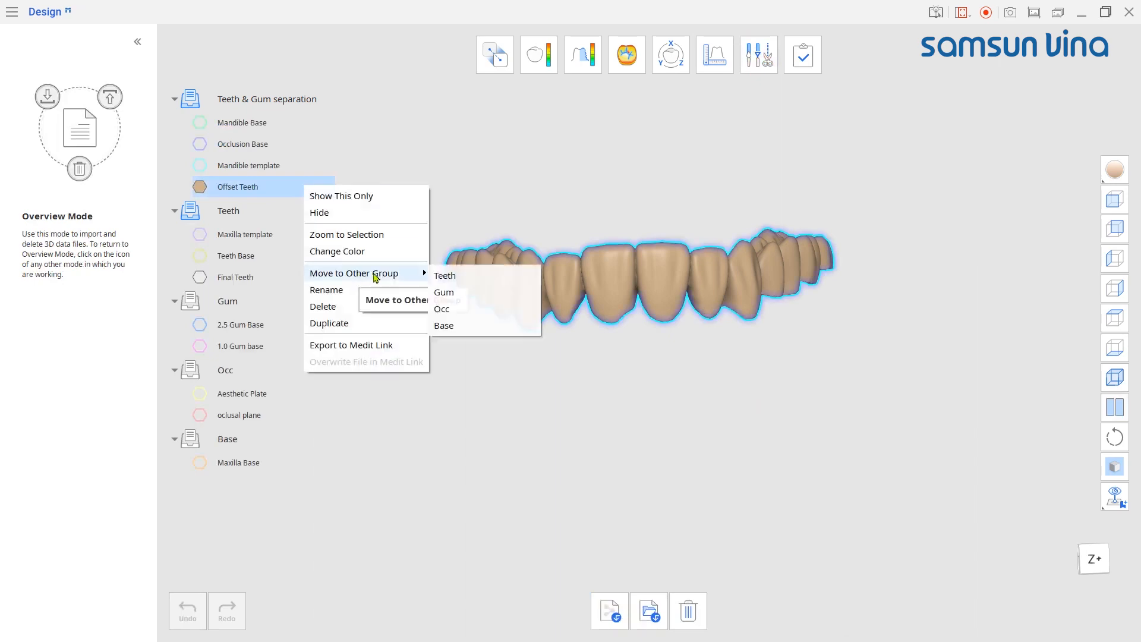
click(446, 275)
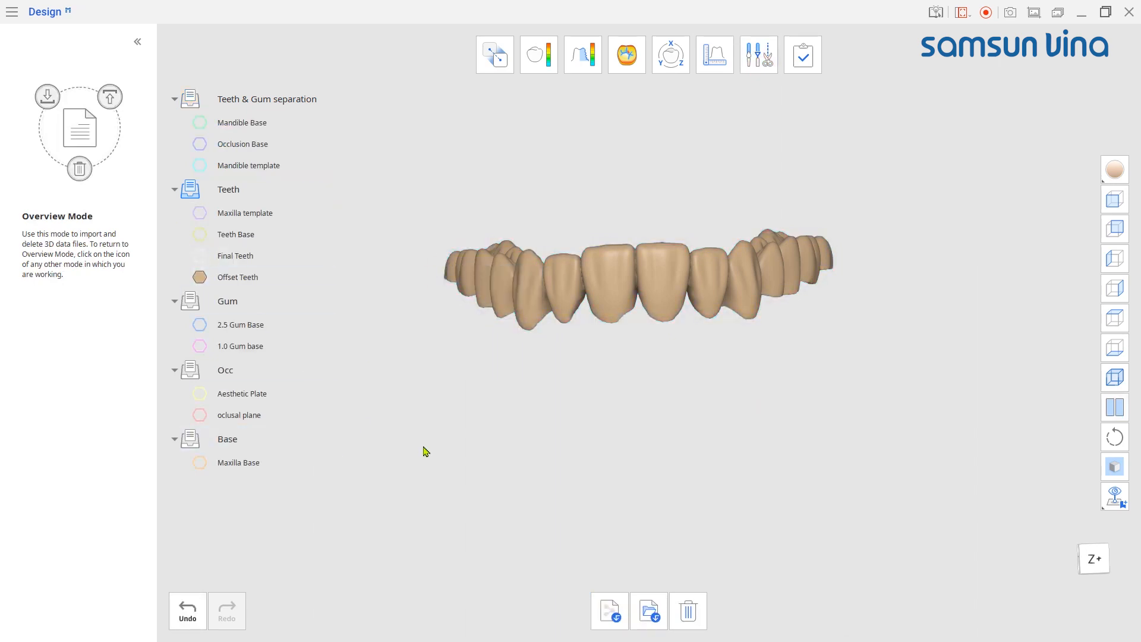
Step: Cut Offset Teeth out of 2.5 Gum Base with a Boolean Cut and name the result Final Gum
click(762, 64)
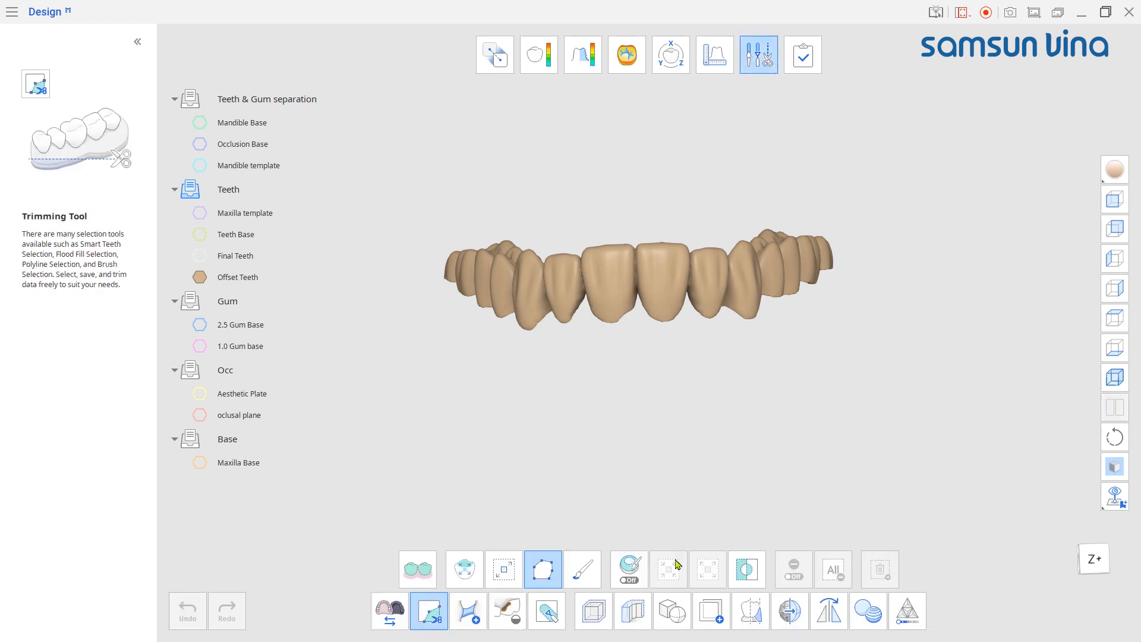
click(672, 611)
click(661, 579)
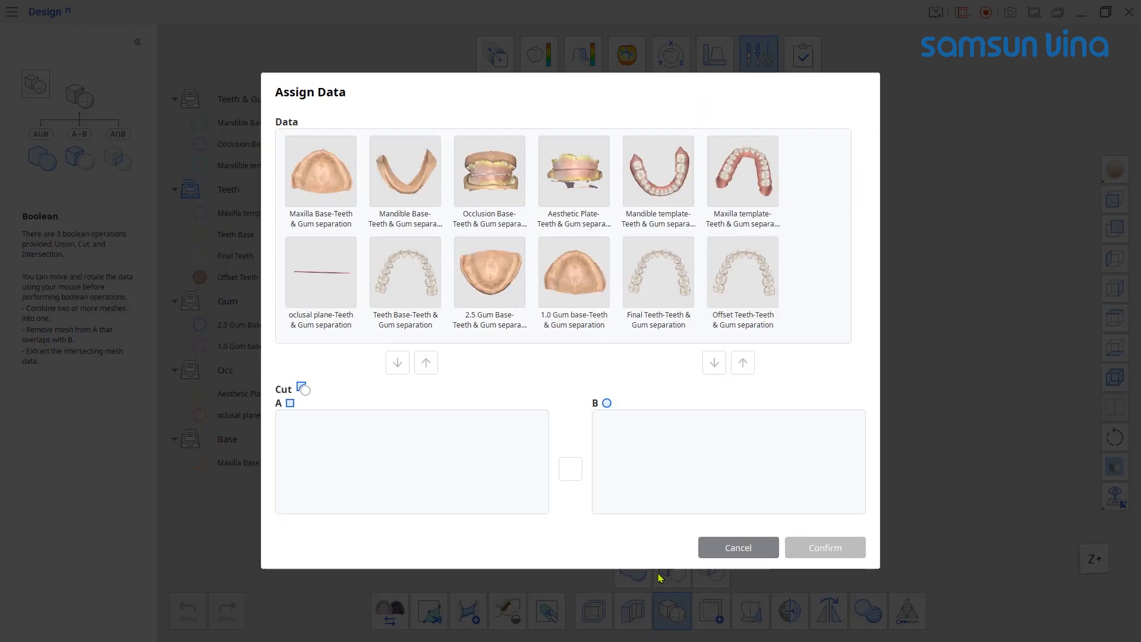
click(507, 308)
click(753, 298)
click(714, 362)
click(827, 556)
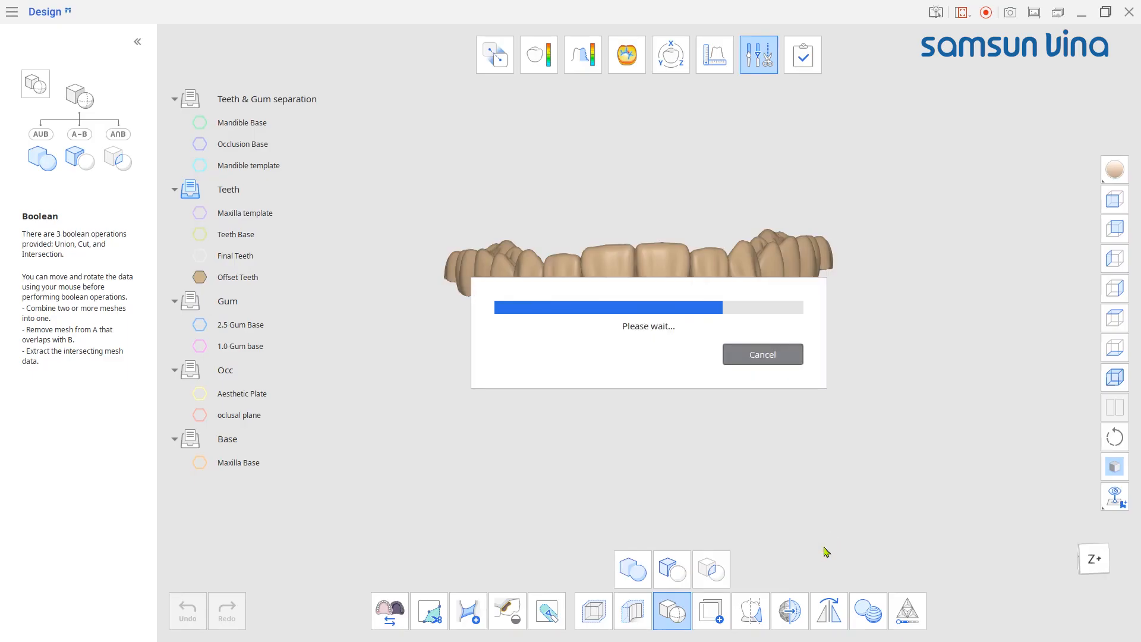
mouse_move(262, 297)
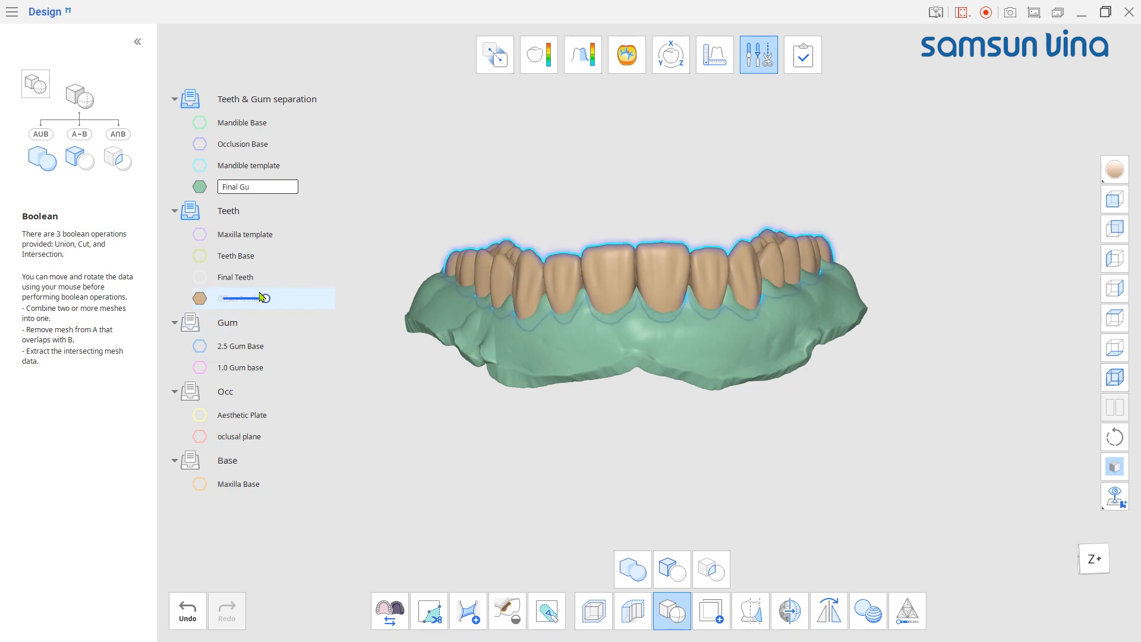
text(m)
key(Return)
Step: Hide Offset Teeth and move Final Gum to the Gum group
click(200, 298)
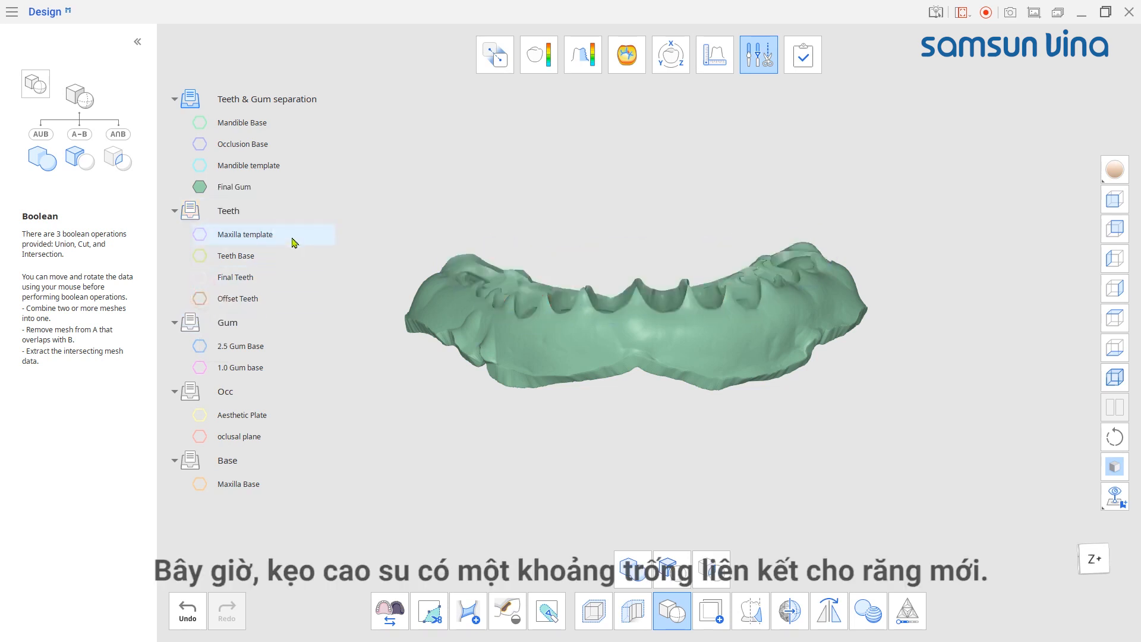
click(757, 59)
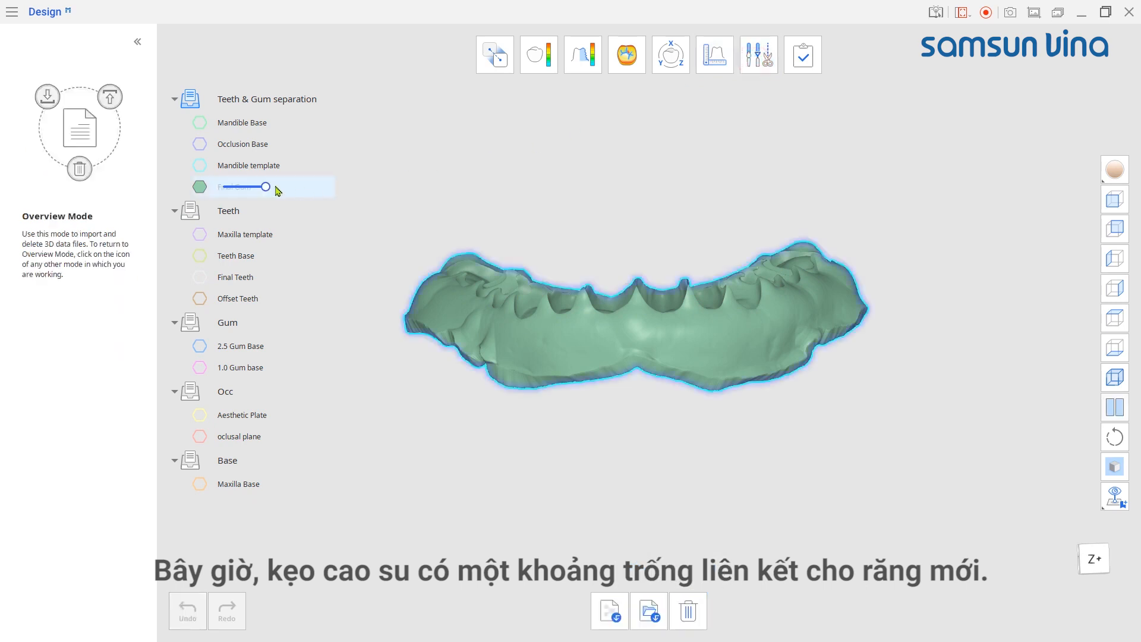
right_click(277, 189)
mouse_move(386, 274)
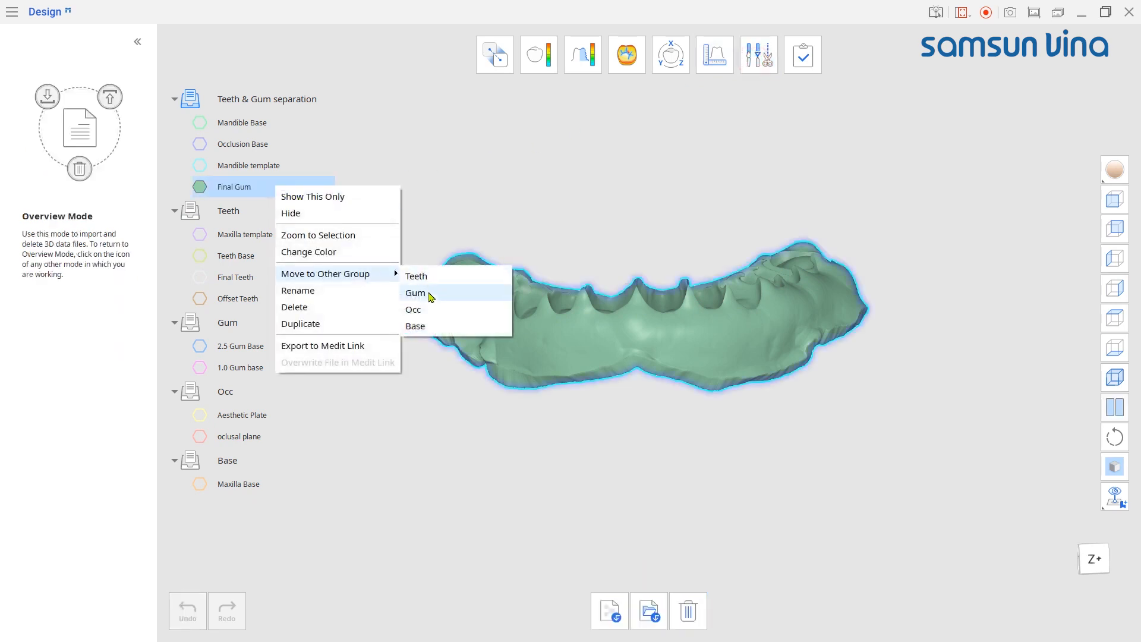
click(425, 293)
Step: Show Final Teeth with Final Gum and create a section through a central incisor to inspect the clearance between them
right_drag(575, 462, 642, 420)
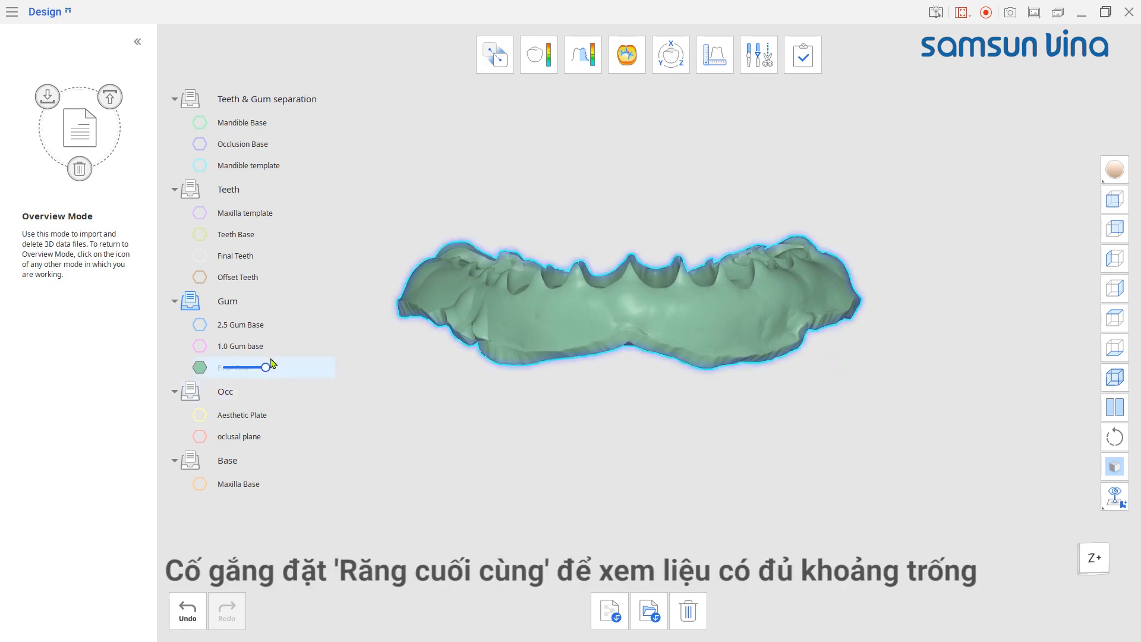
right_drag(525, 346, 617, 456)
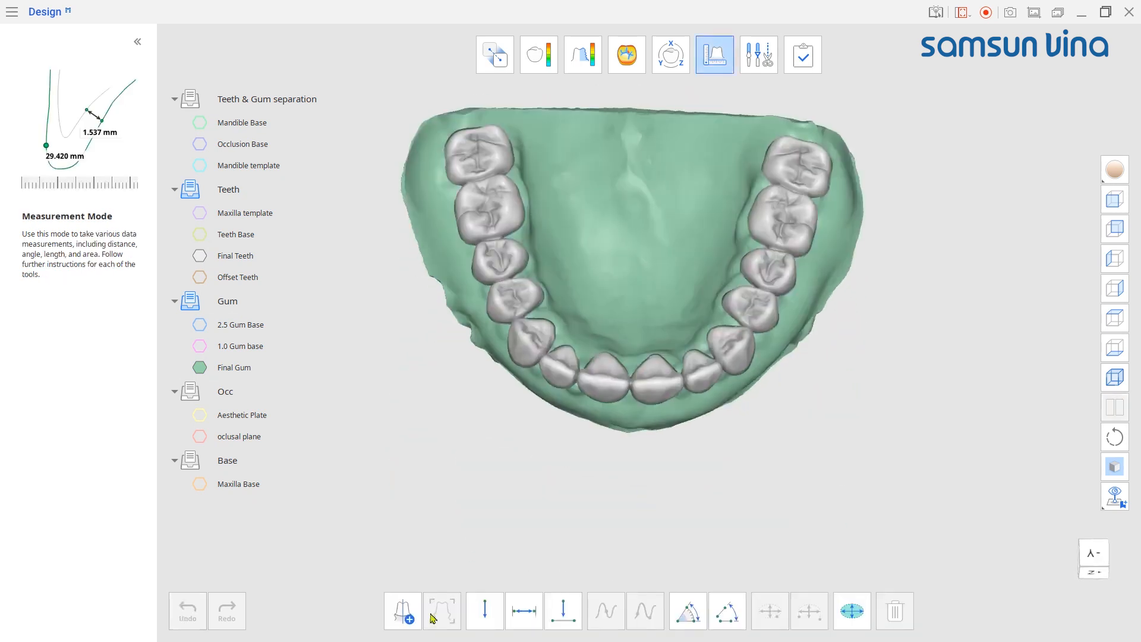
click(406, 613)
drag(646, 326, 659, 426)
click(200, 368)
click(200, 257)
mouse_move(753, 529)
right_down()
mouse_move(532, 427)
mouse_move(544, 416)
right_up()
scroll(623, 376, up, 8)
scroll(618, 380, down, 1)
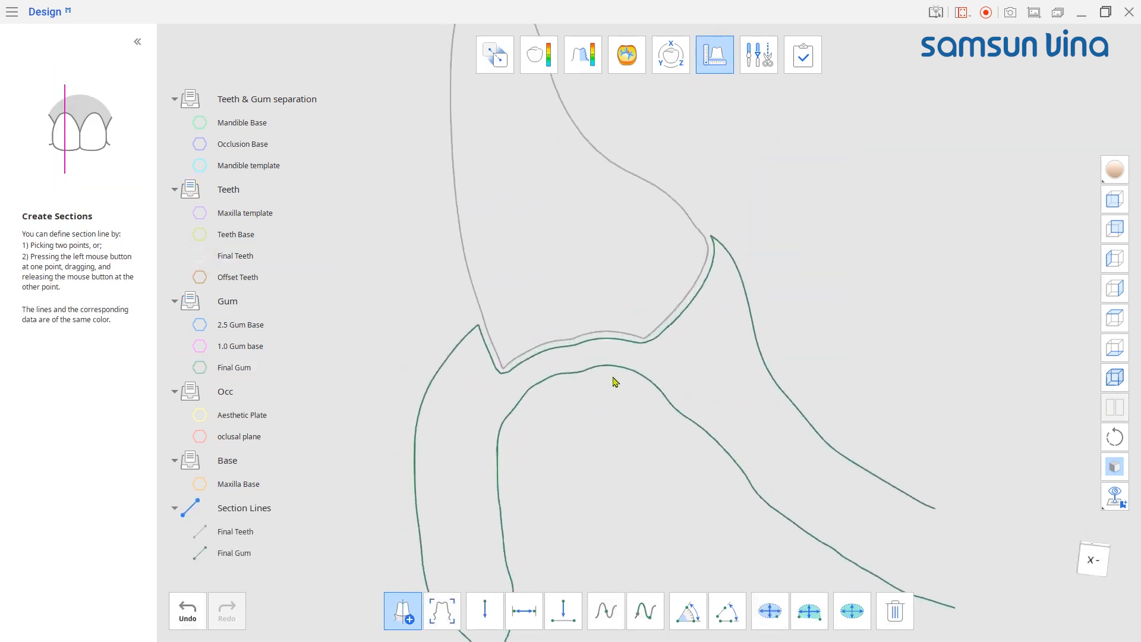
scroll(614, 382, down, 2)
click(714, 56)
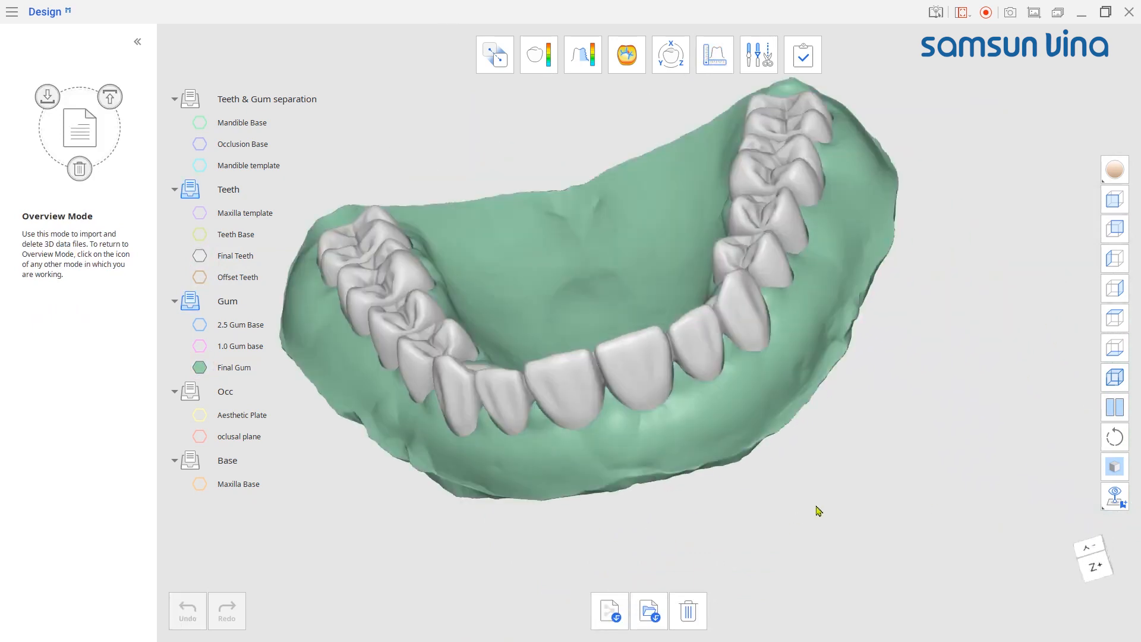
Step: Toggle the visibility of Final Gum and Final Teeth to inspect the tooth sockets and the assembled denture
right_drag(640, 536, 642, 461)
scroll(714, 462, down, 3)
click(201, 368)
click(201, 368)
click(200, 257)
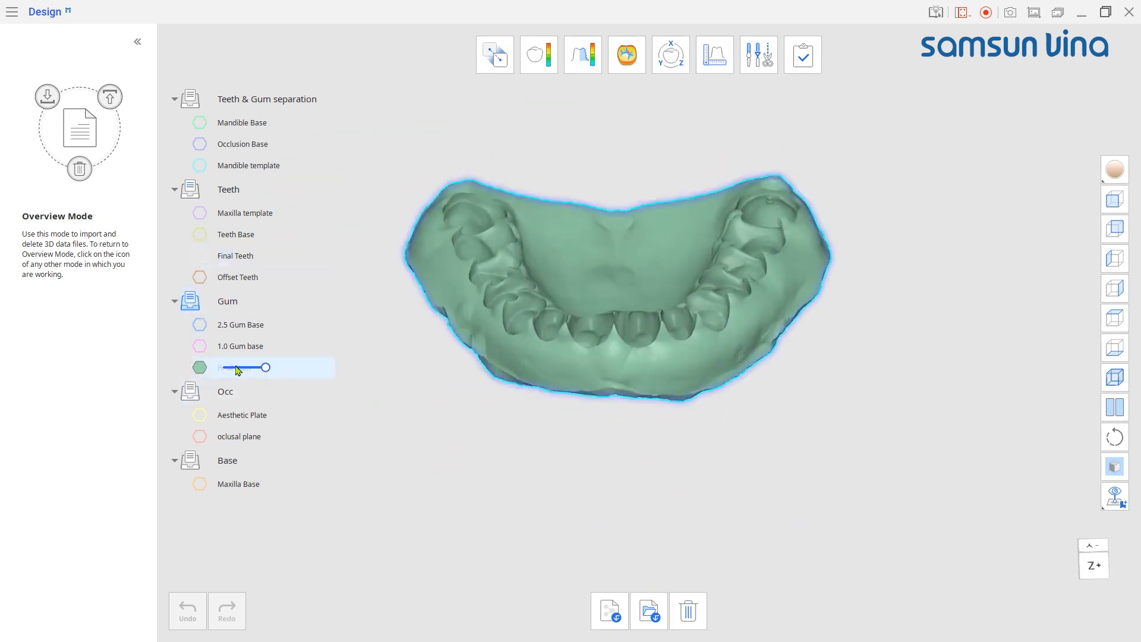
click(199, 256)
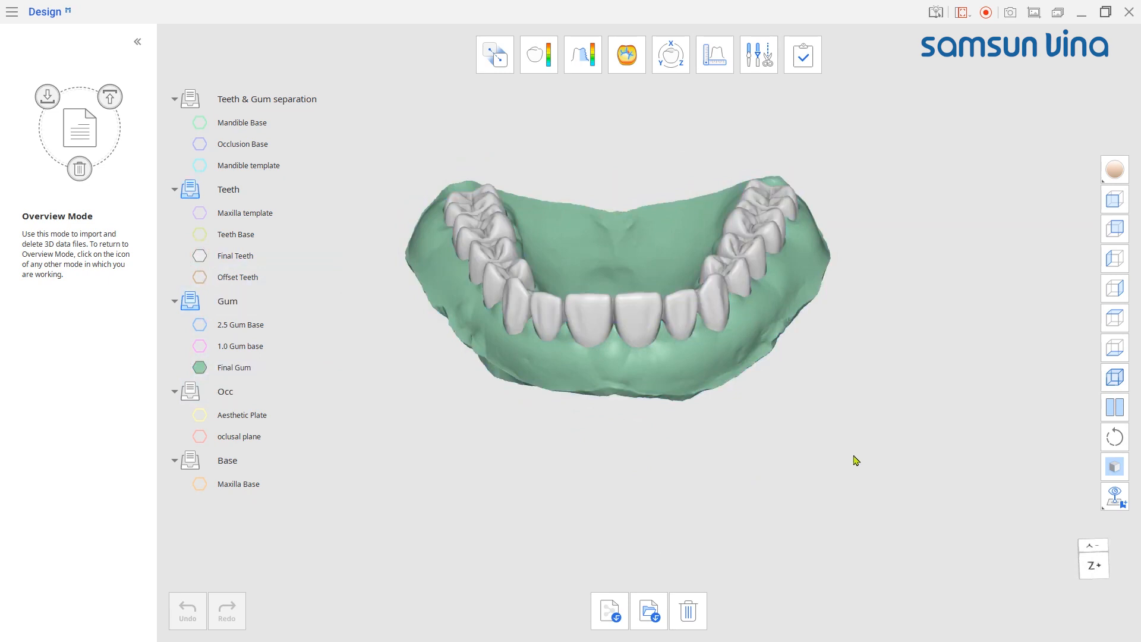